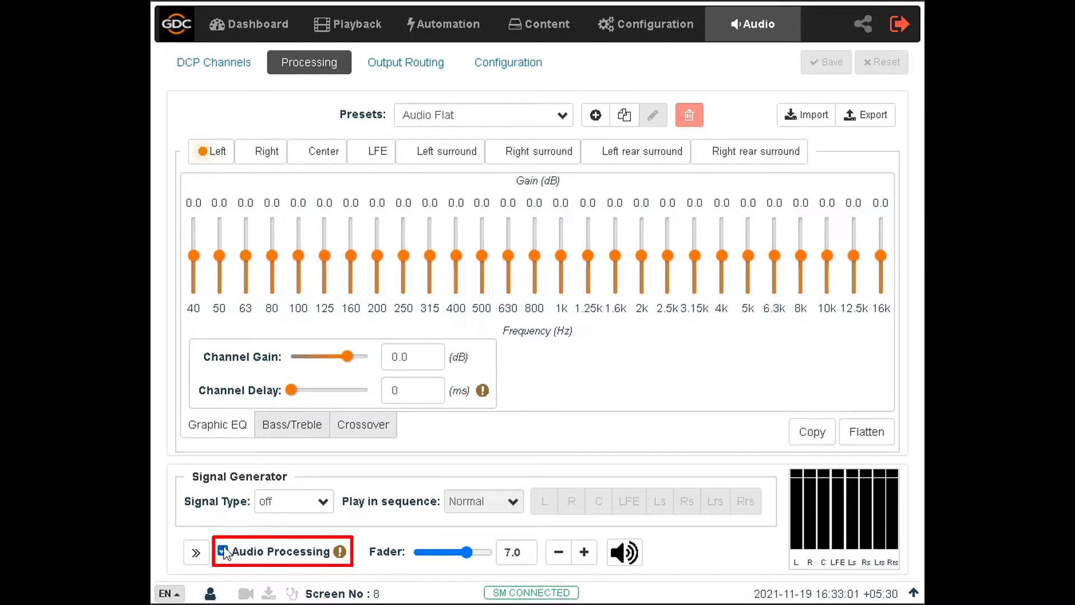
Step: Disable audio processing for the screen and enable it again
left_click(223, 551)
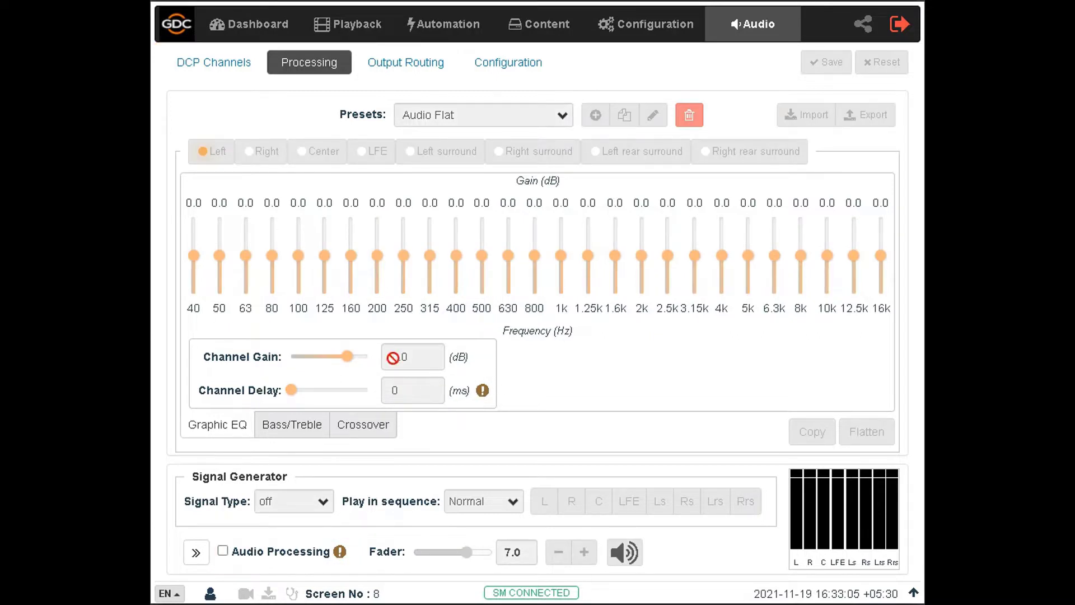
left_click(223, 551)
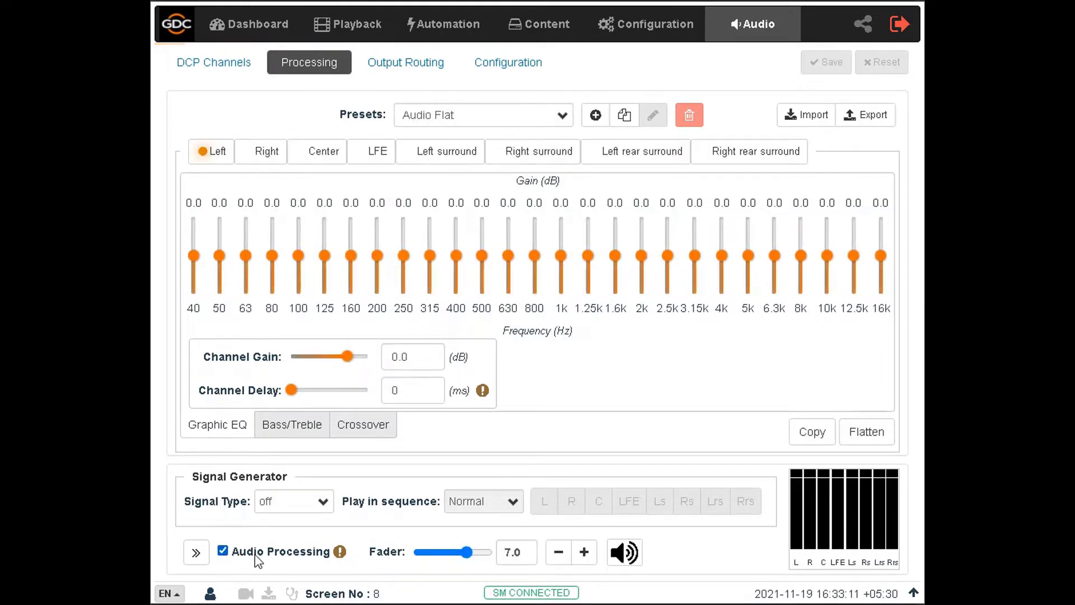
mouse_move(338, 559)
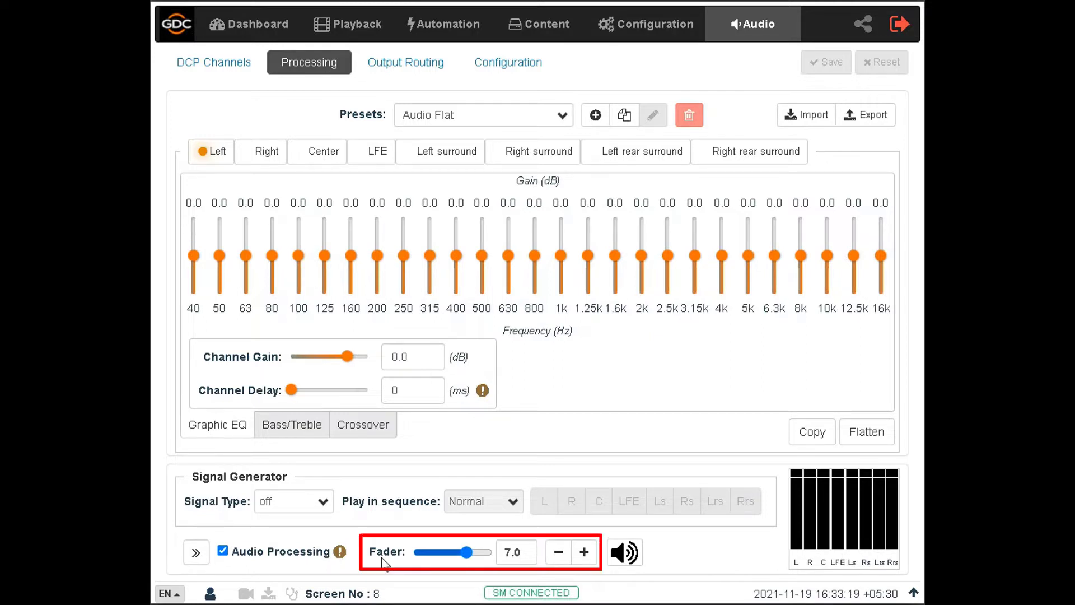
Step: Raise the main fader to 10 and return it to 7
left_click(462, 556)
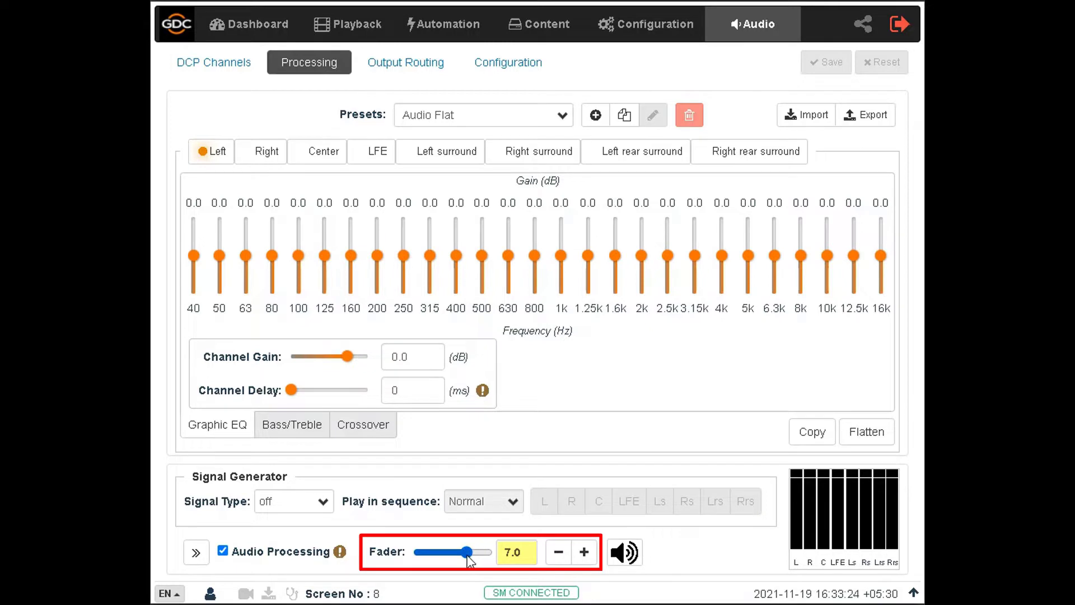
left_click_drag(468, 554, 489, 560)
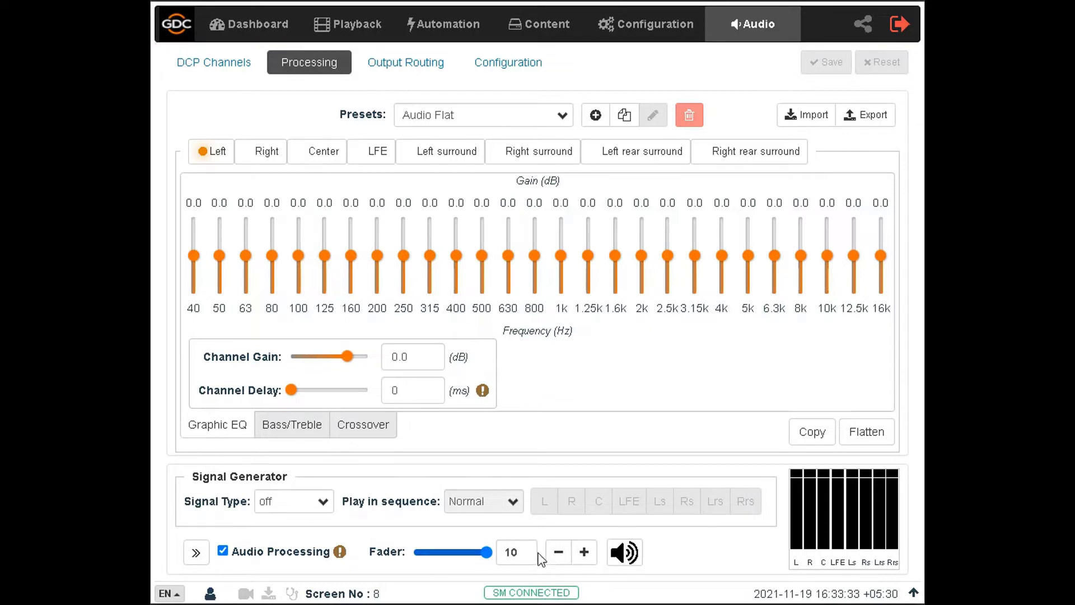
left_click_drag(486, 552, 467, 551)
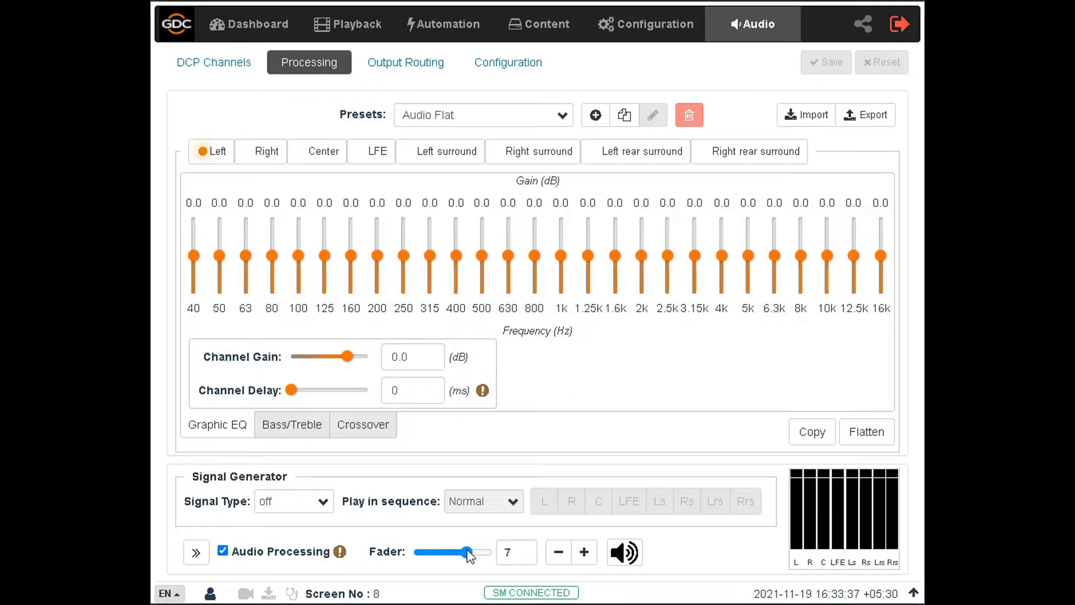
Step: Mute and unmute the audio output, and move the fader and level meter controls into the side view and back
left_click(620, 567)
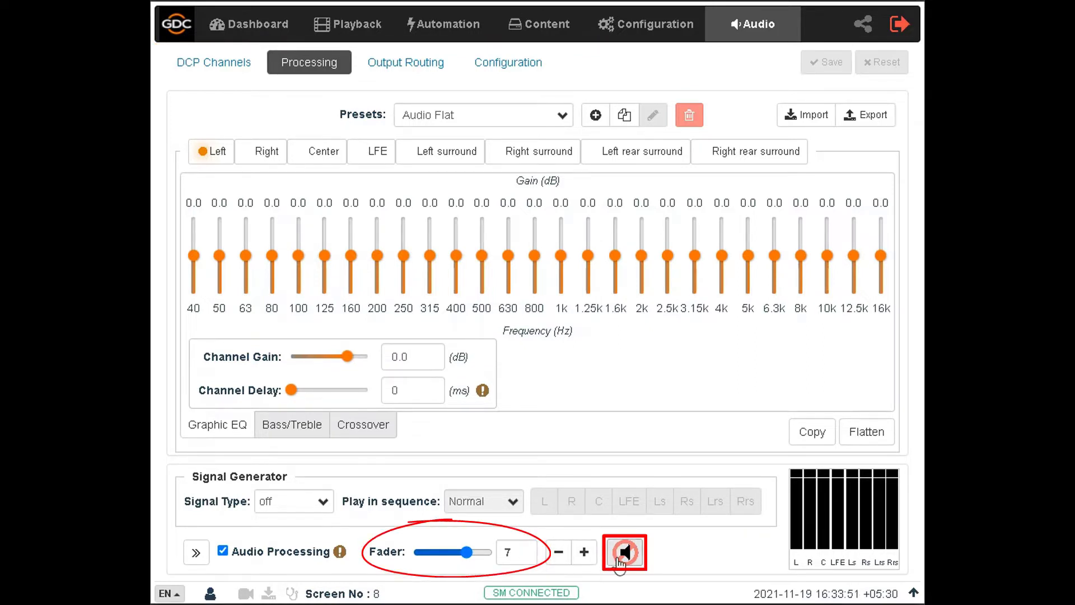
left_click(626, 559)
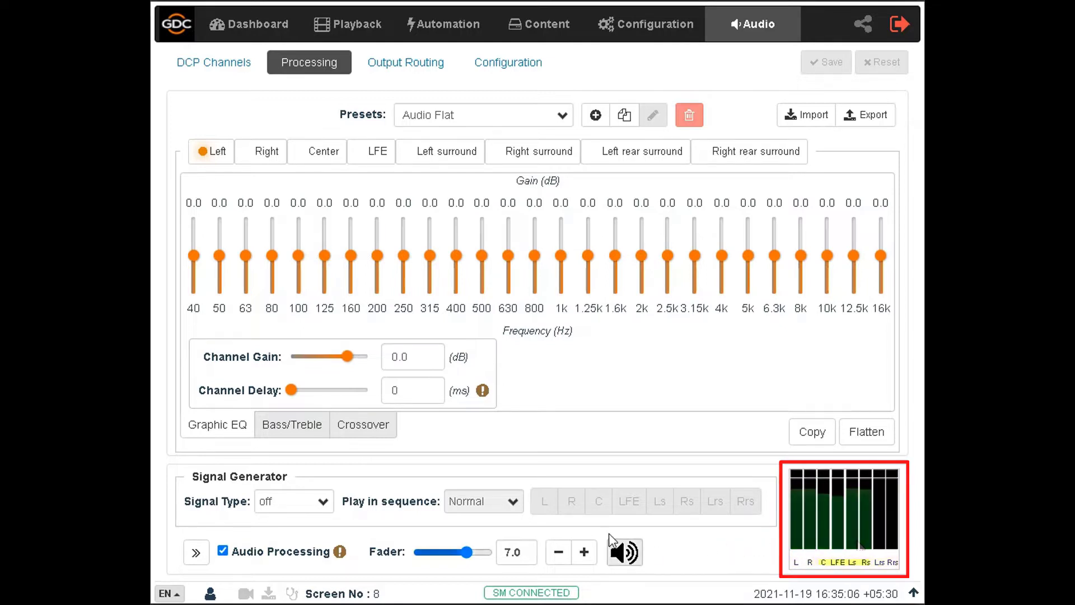
left_click(195, 553)
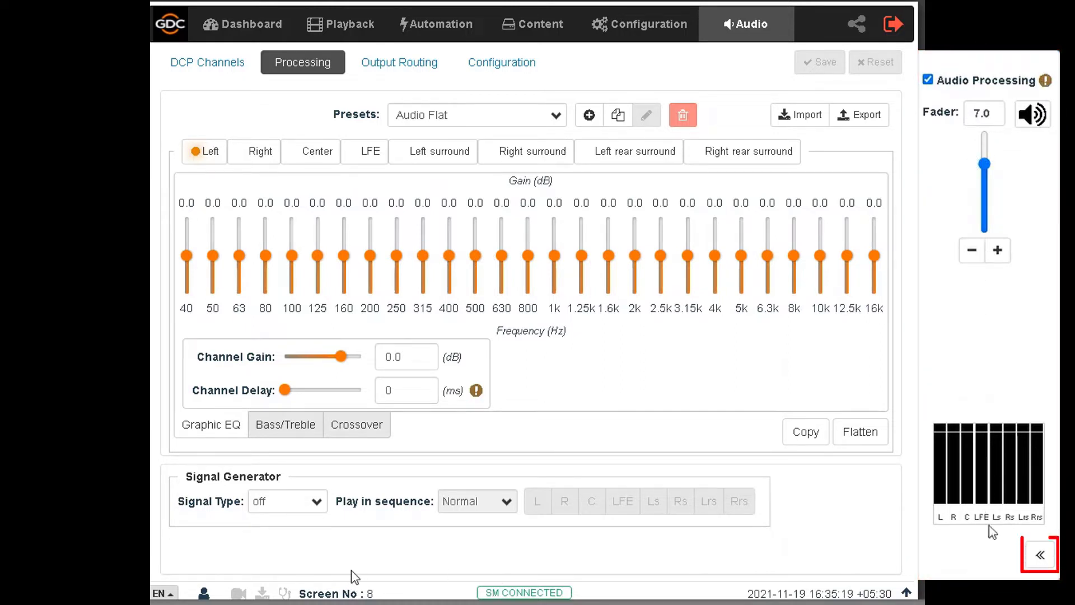
left_click(1041, 557)
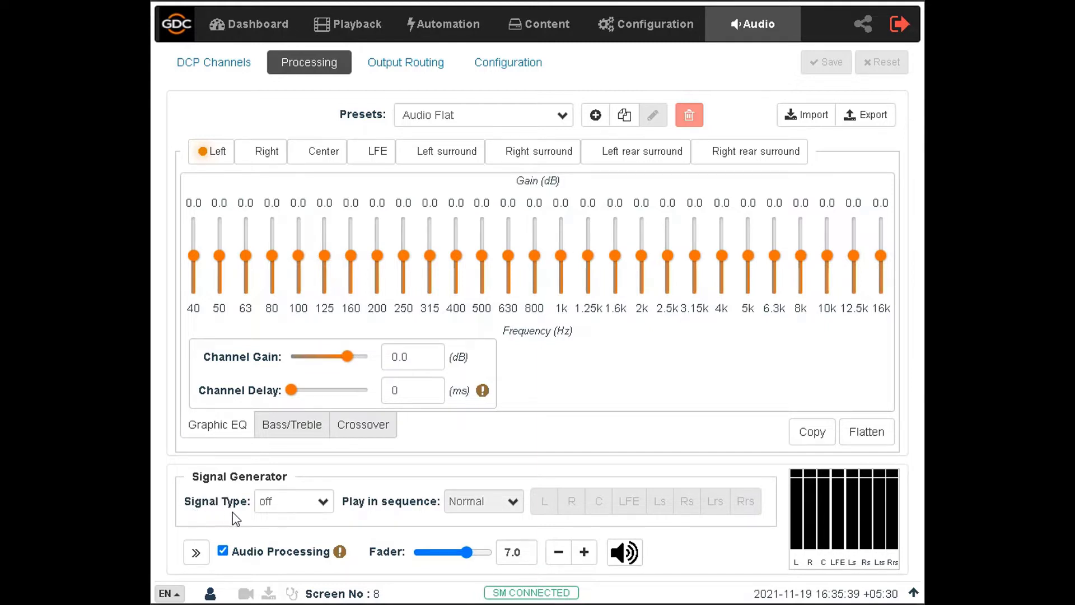
Step: Generate pink noise in Normal sequence mode on the L, R and C channels
left_click(323, 501)
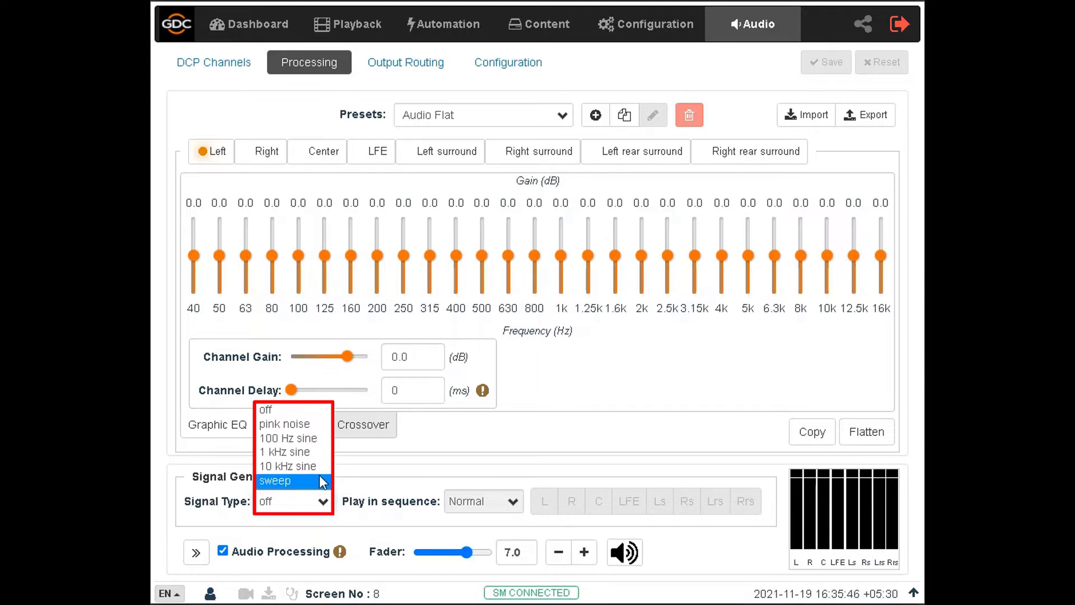
left_click(372, 485)
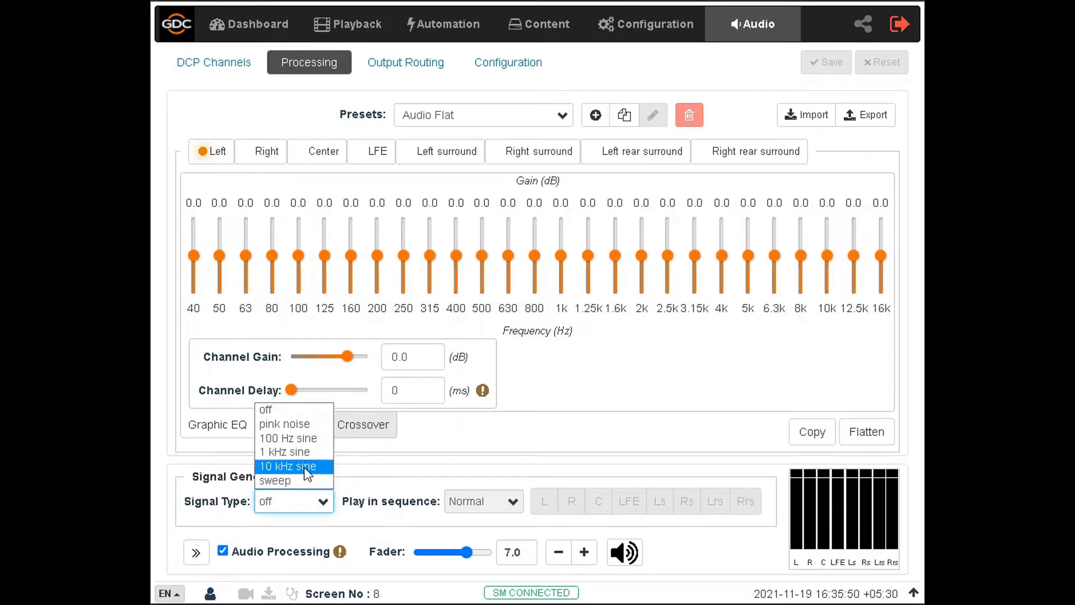
left_click(319, 428)
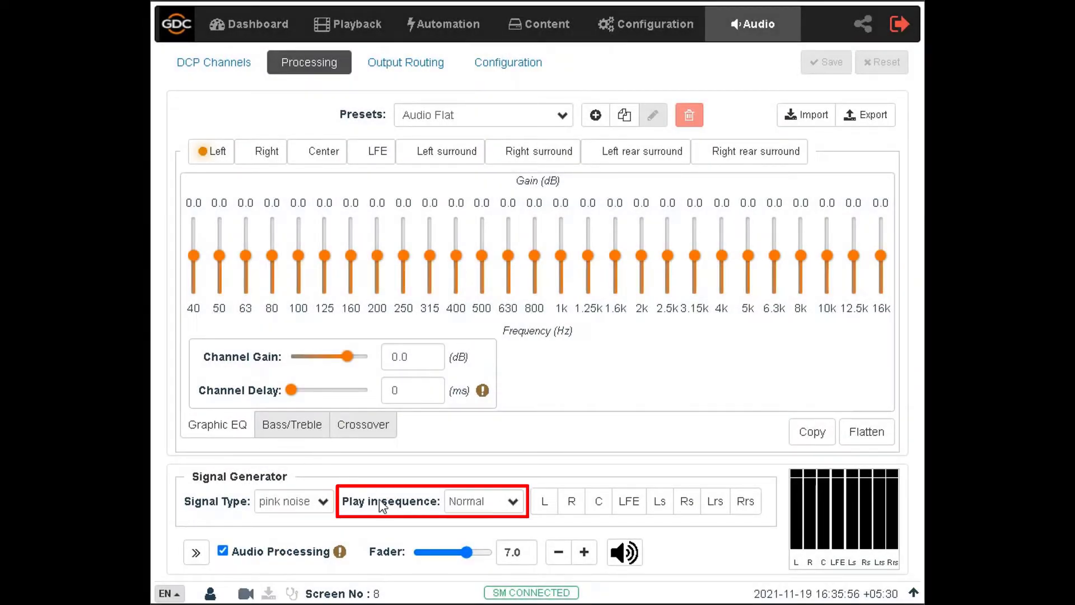
left_click(513, 502)
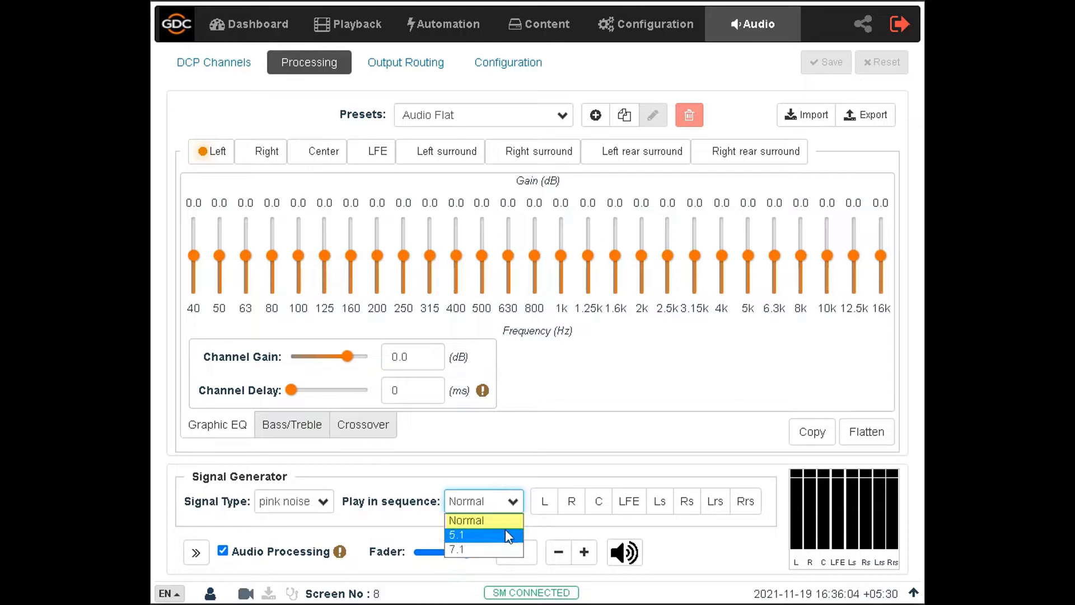
left_click(511, 520)
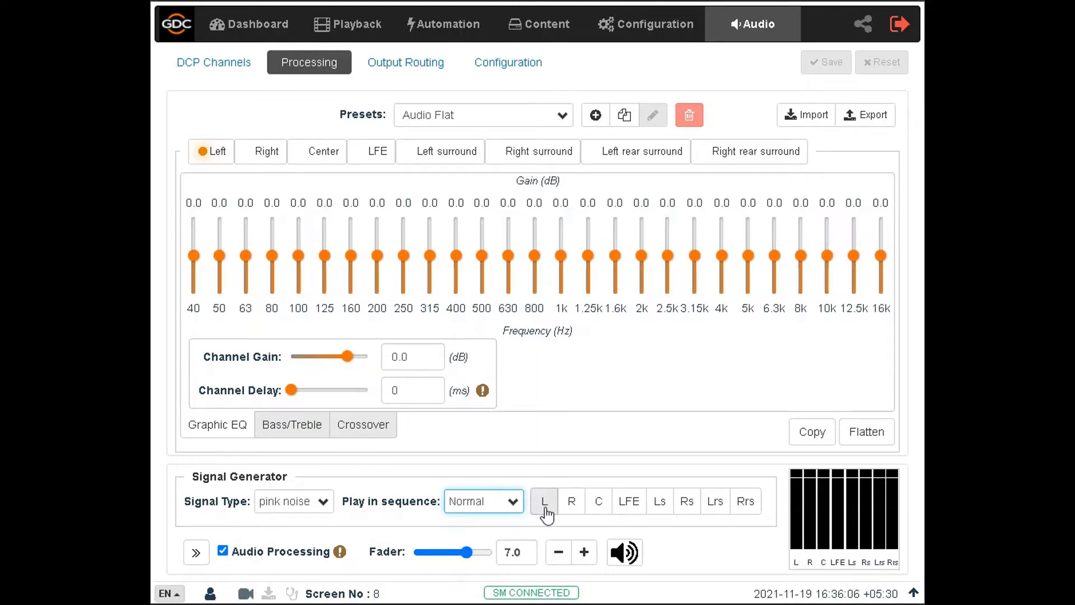
left_click(545, 504)
left_click(571, 503)
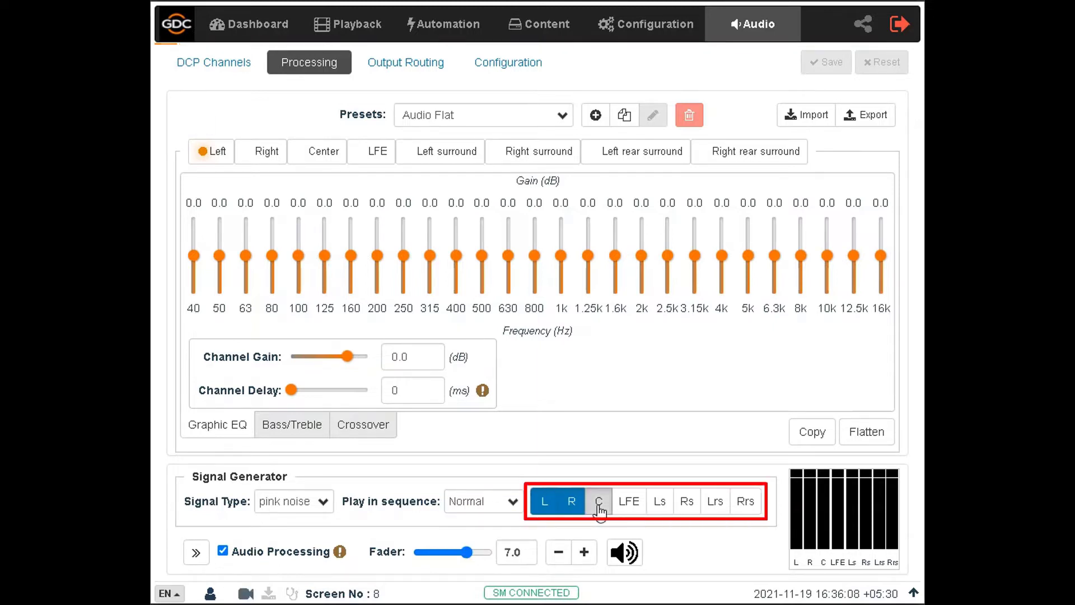
left_click(599, 507)
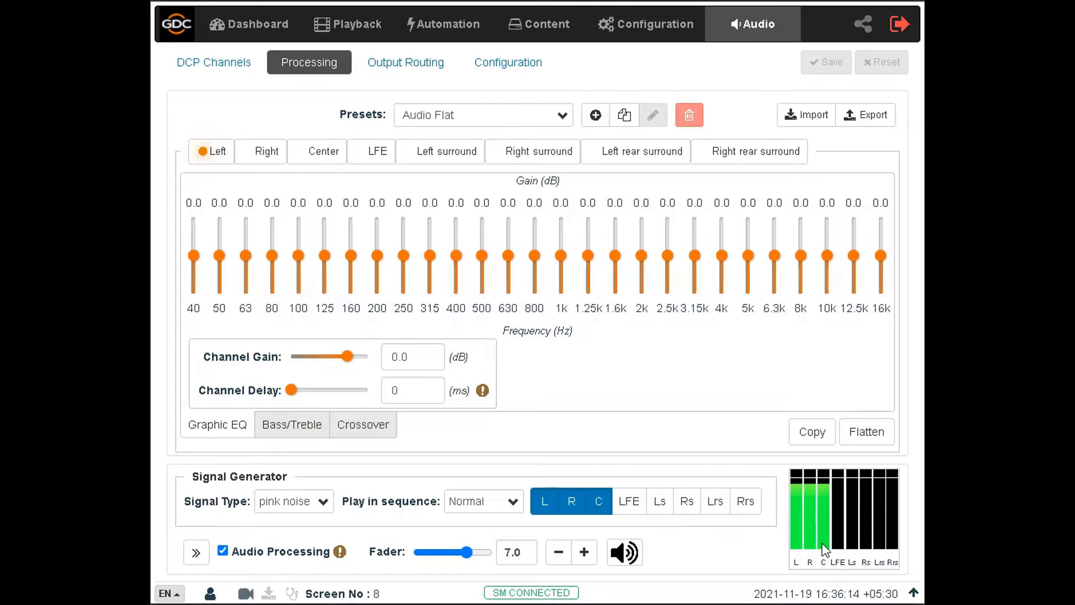
Step: Play the pink noise in the 7.1 sequence and switch the signal generator off
left_click(508, 501)
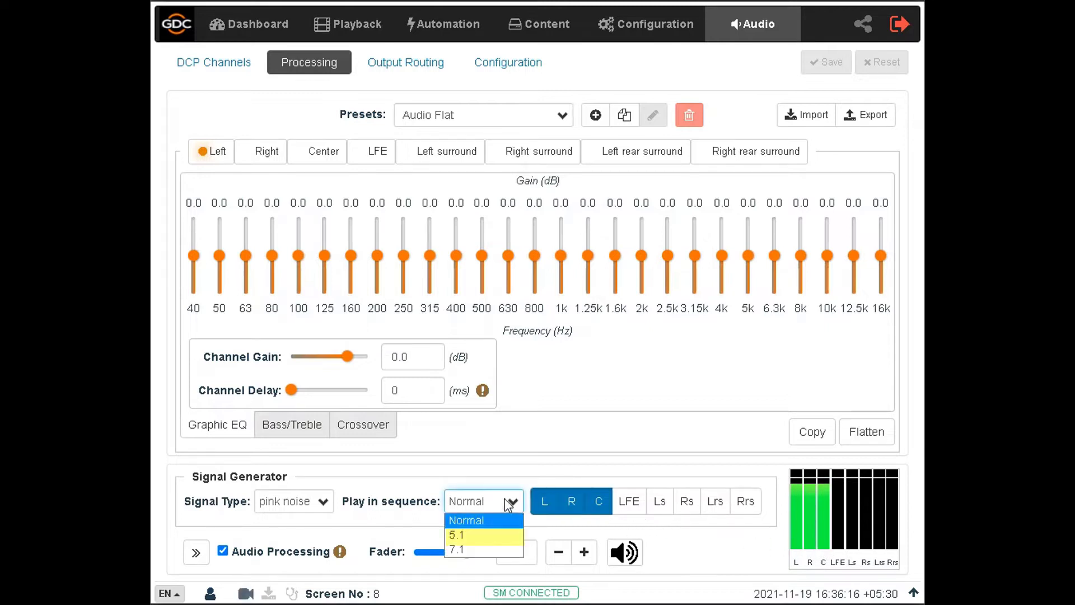
left_click(474, 549)
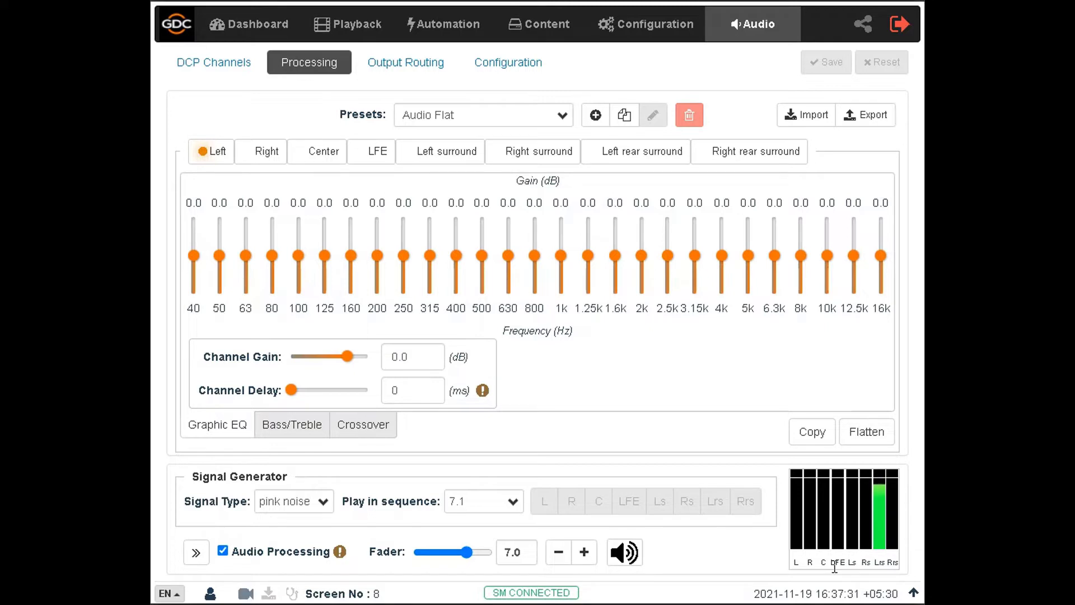
left_click(324, 502)
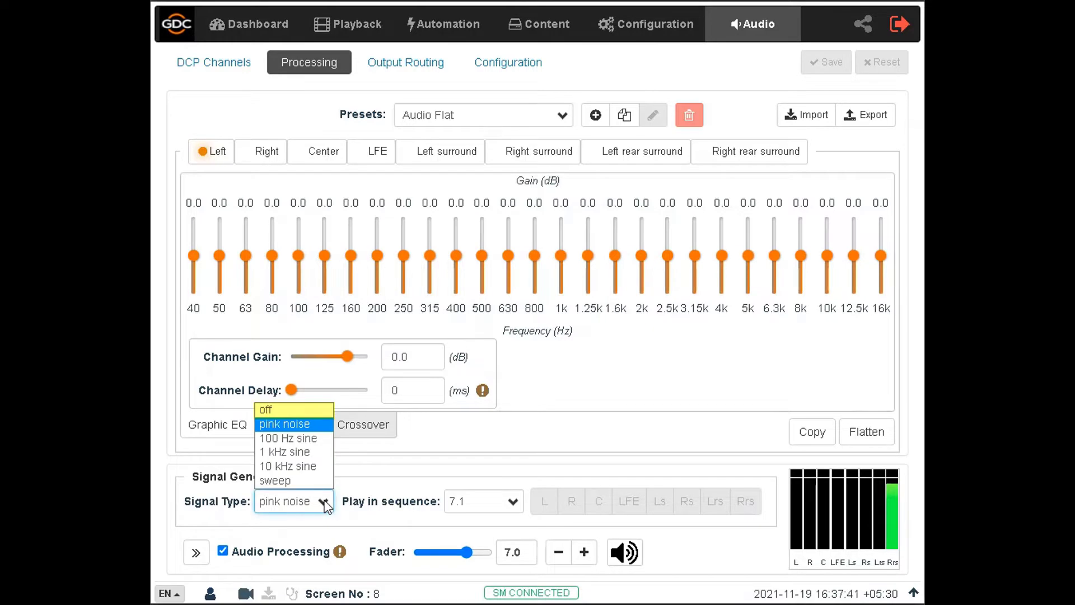
left_click(294, 411)
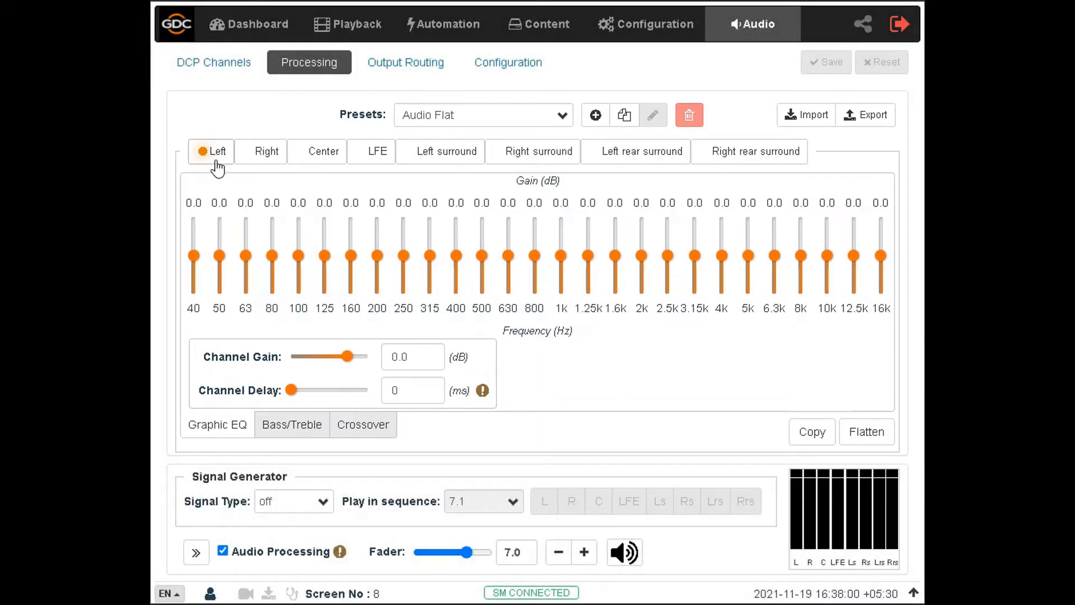
Step: Review the graphic EQ settings of the right, center, surround and rear surround channels
left_click(255, 163)
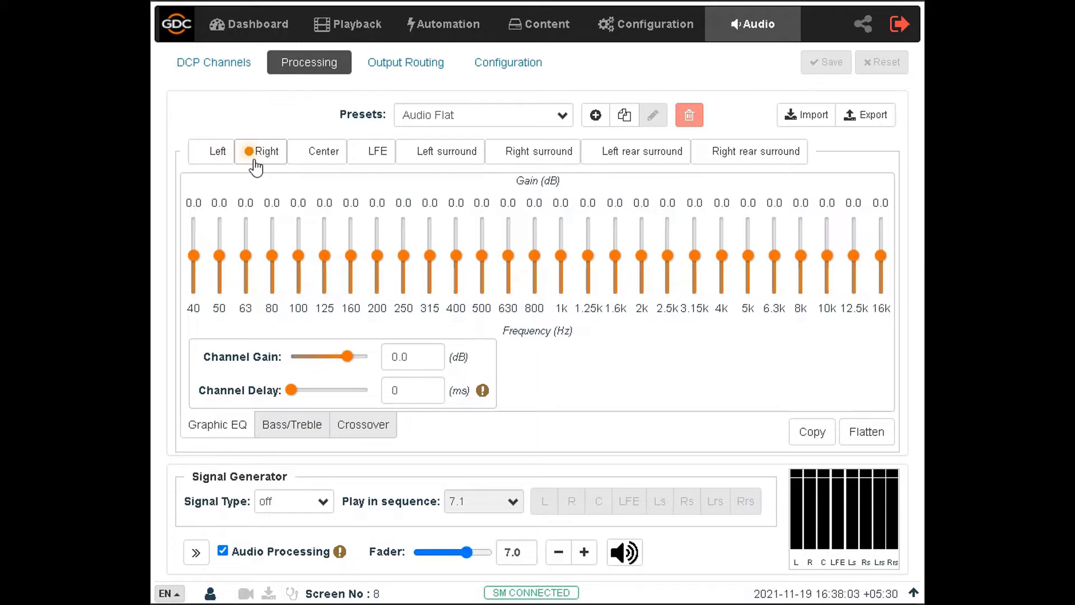
left_click(319, 162)
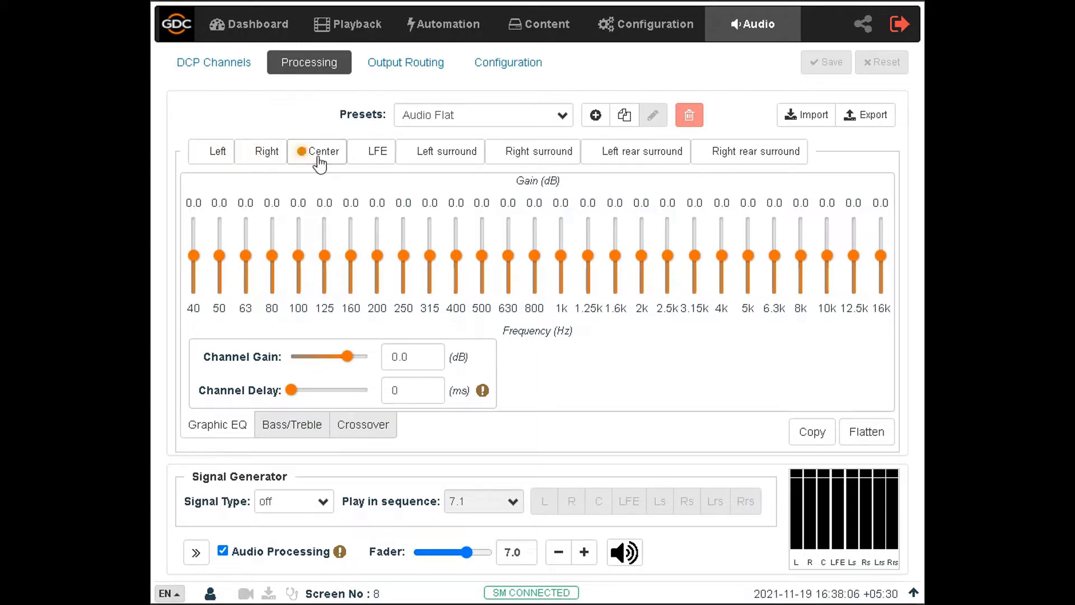
left_click(424, 162)
left_click(504, 163)
left_click(612, 161)
left_click(709, 163)
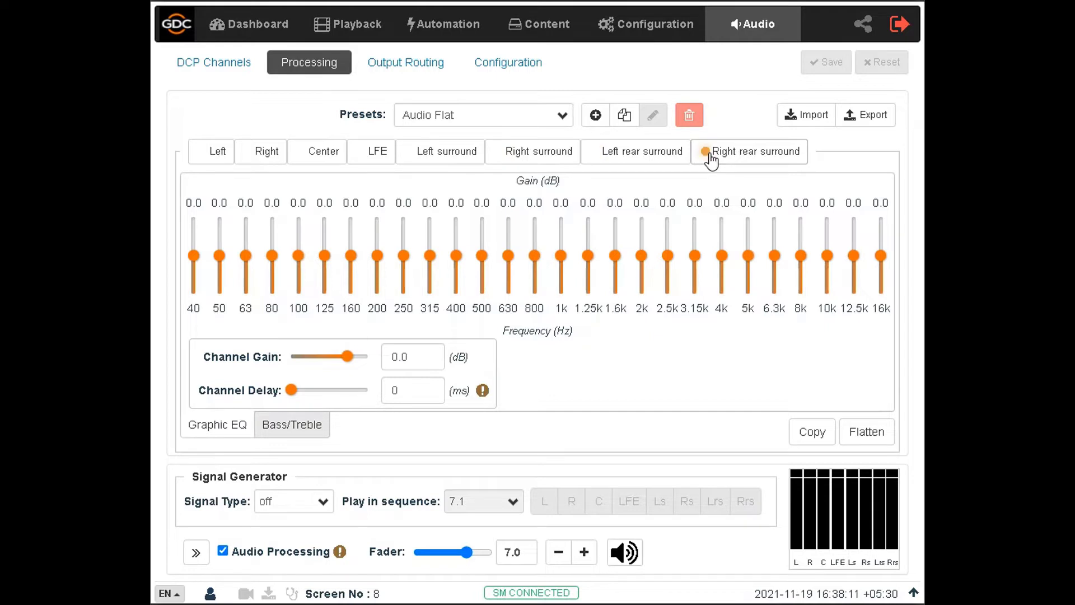
Step: Shape the left channel's graphic EQ from 50 Hz to 16 kHz with band gains between -3.0 and 3.6 dB
left_click(213, 163)
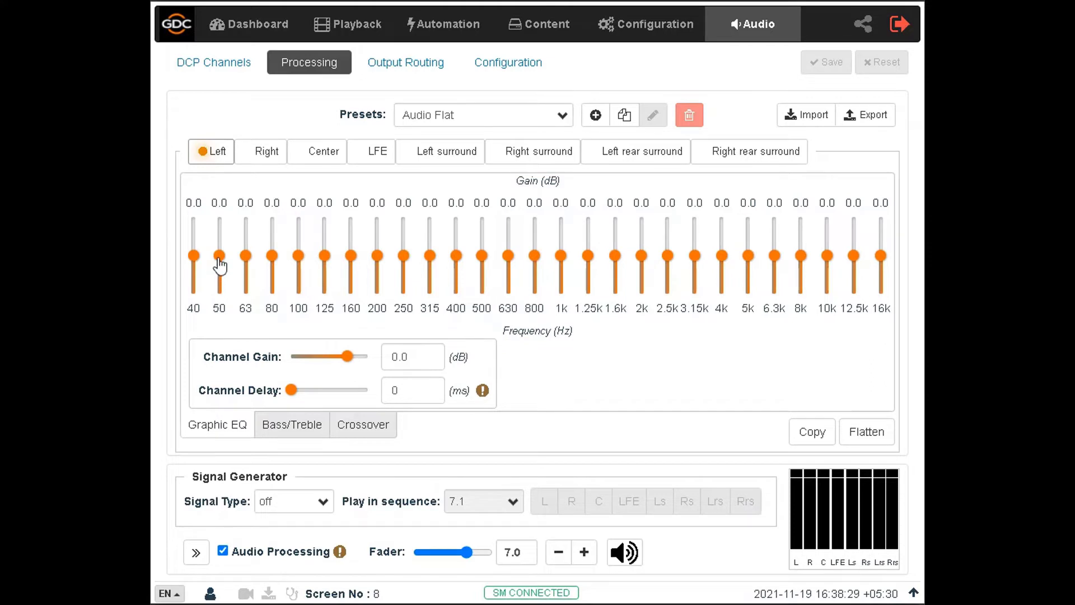
left_click_drag(220, 264, 324, 265)
left_click(237, 185)
left_click_drag(350, 255, 404, 234)
left_click_drag(430, 256, 508, 245)
left_click_drag(534, 255, 615, 258)
left_click_drag(642, 255, 695, 232)
left_click_drag(722, 256, 774, 274)
left_click_drag(800, 256, 881, 266)
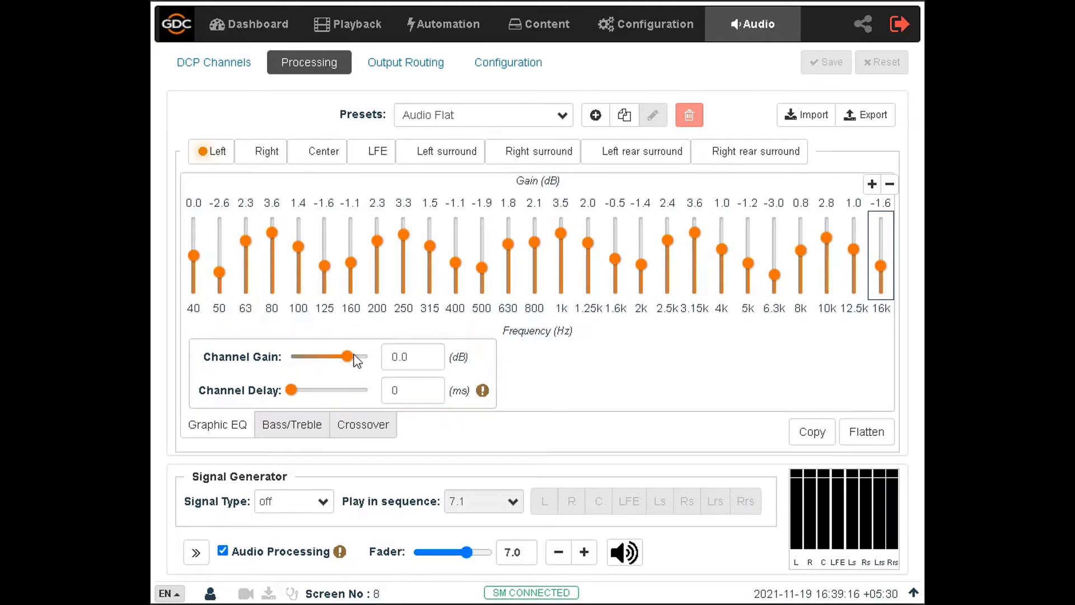
Step: Raise the left channel's overall gain to try it out and reset it to 0 dB
left_click_drag(347, 356, 372, 365)
double_click(391, 357)
type("0")
key("Return")
Step: Increase the left channel's delay to 490 ms and reset it to 0 ms
left_click_drag(290, 393, 367, 392)
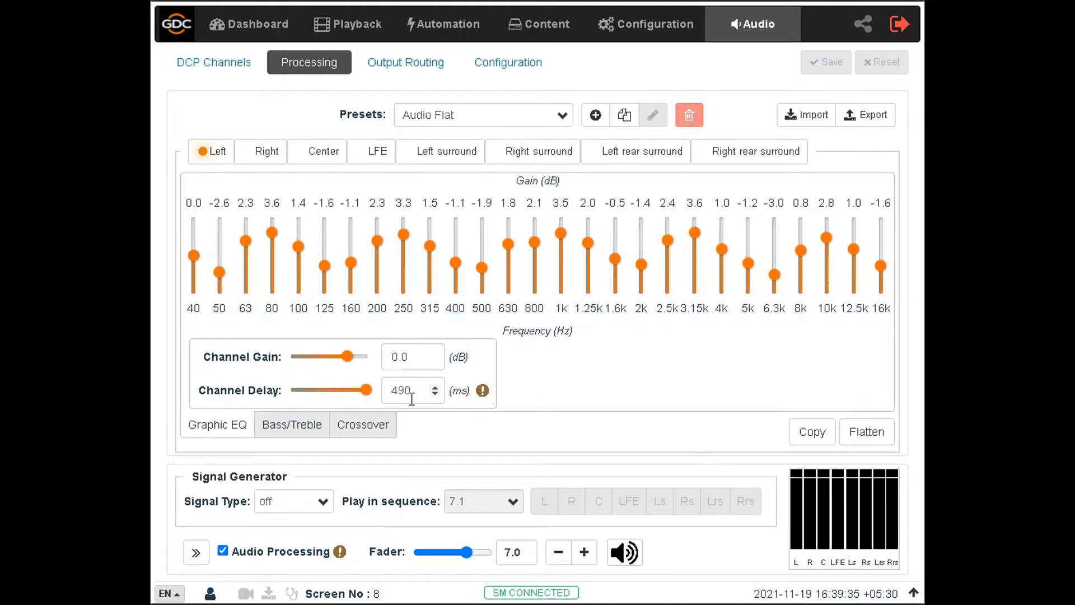
double_click(408, 390)
type("0")
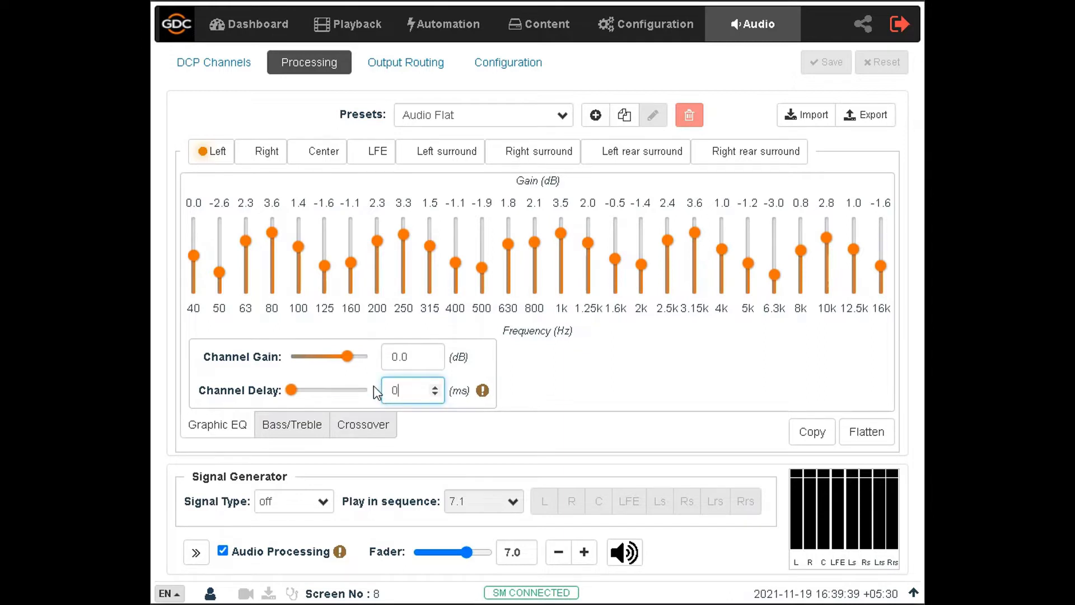
mouse_move(483, 394)
Step: Set the left channel's bass to 0.0 dB and treble to -0.4 dB, with a treble corner frequency of 1 kHz
left_click(309, 430)
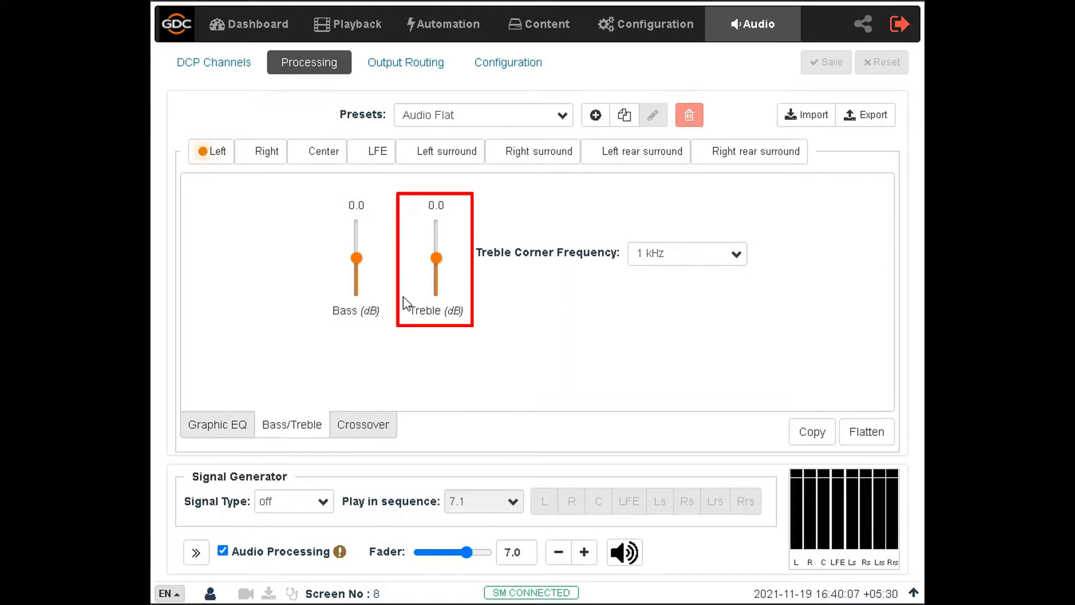
mouse_move(357, 263)
left_mouse_down()
mouse_move(360, 218)
mouse_move(358, 298)
mouse_move(368, 266)
mouse_move(357, 256)
left_mouse_up()
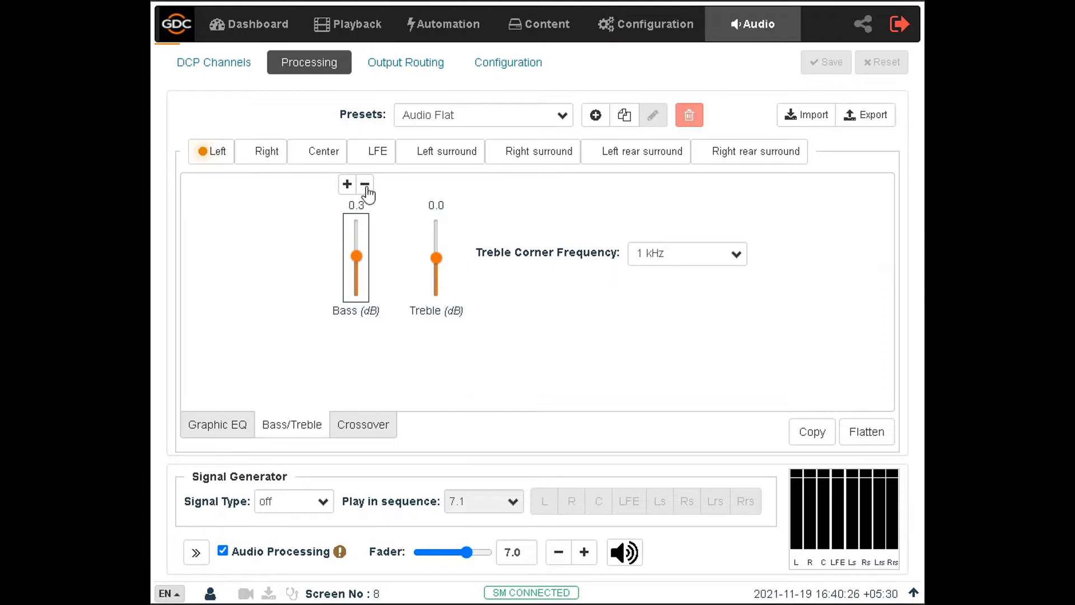
left_click(365, 185)
left_click(437, 269)
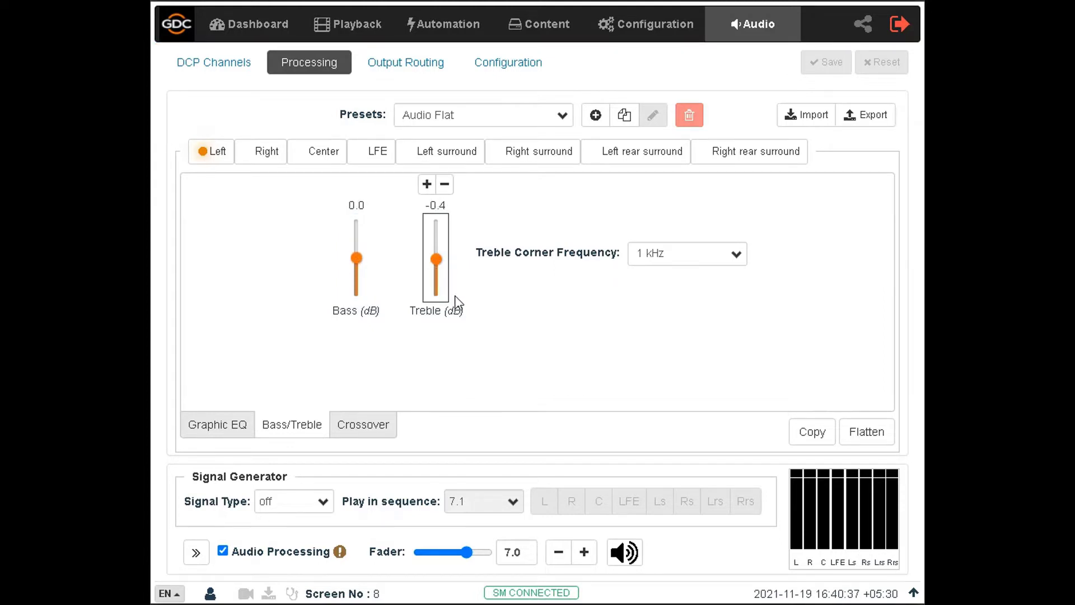
left_click(736, 255)
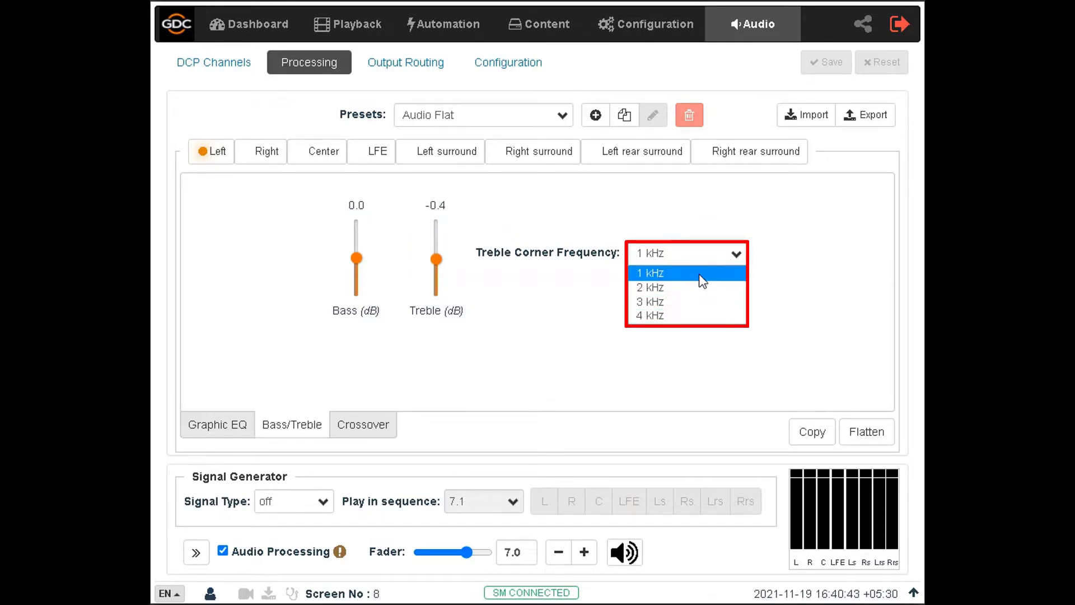
left_click(636, 274)
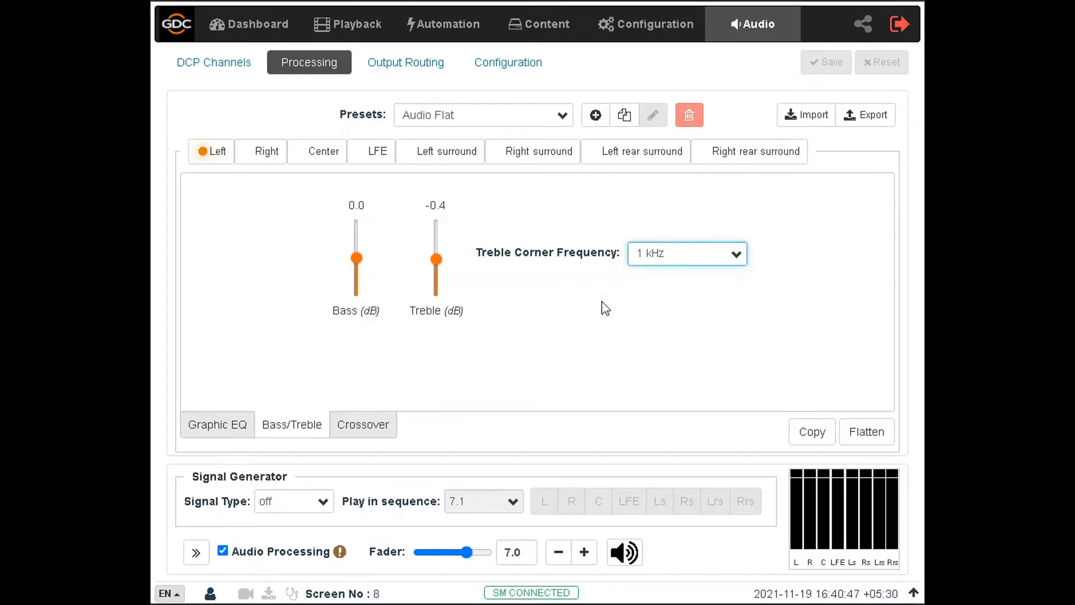
Step: Set the LFE channel's bandwidth to 2.6 Q, frequency to 111 Hz and gain to 0.5 dB
left_click(376, 160)
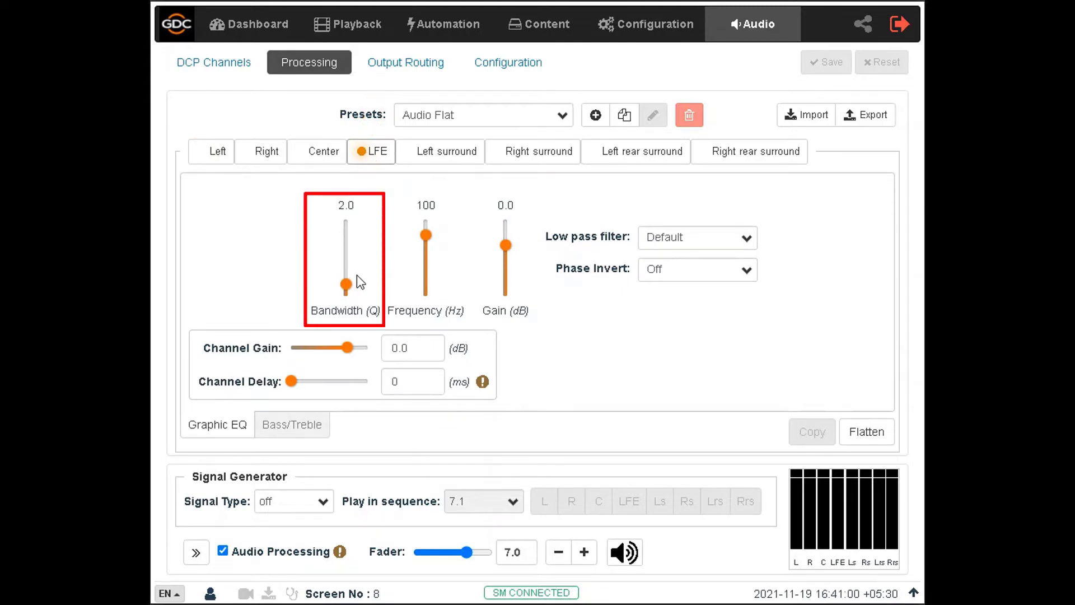
mouse_move(510, 313)
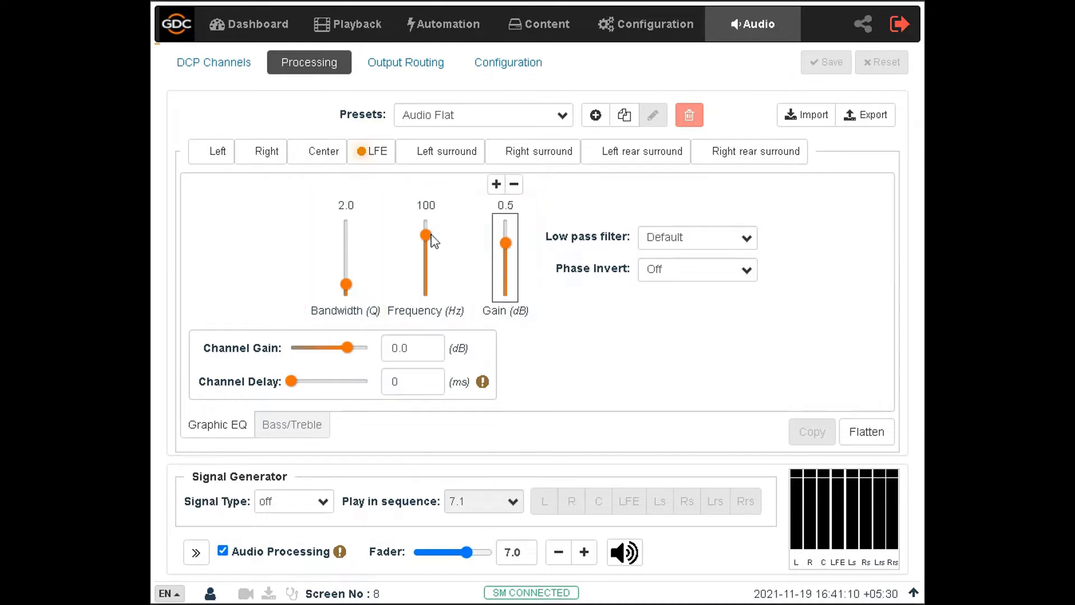
left_click_drag(425, 235, 426, 225)
left_click_drag(346, 284, 346, 279)
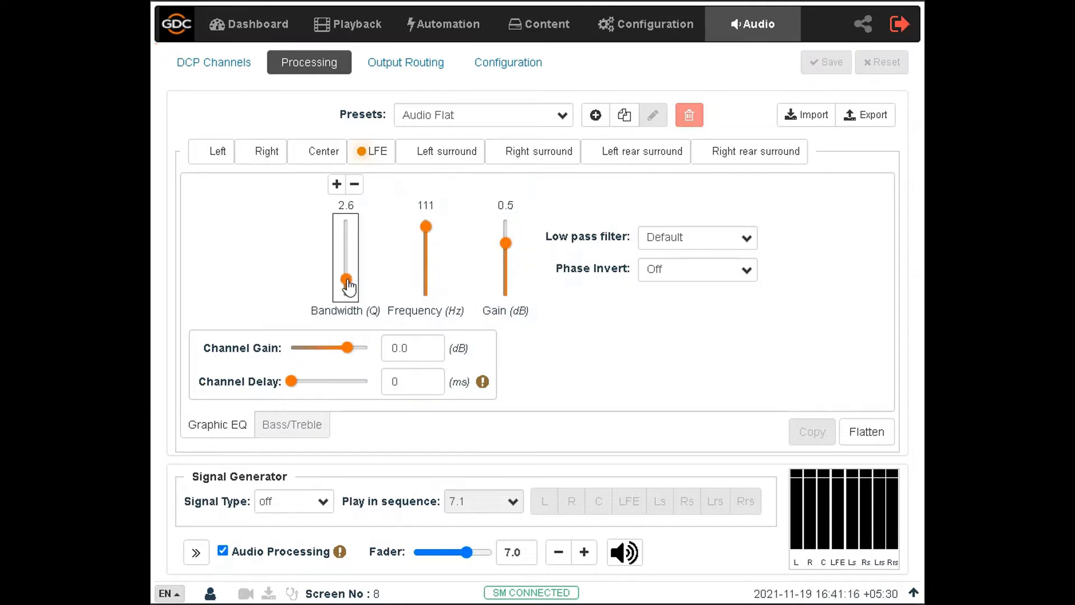
left_click(596, 274)
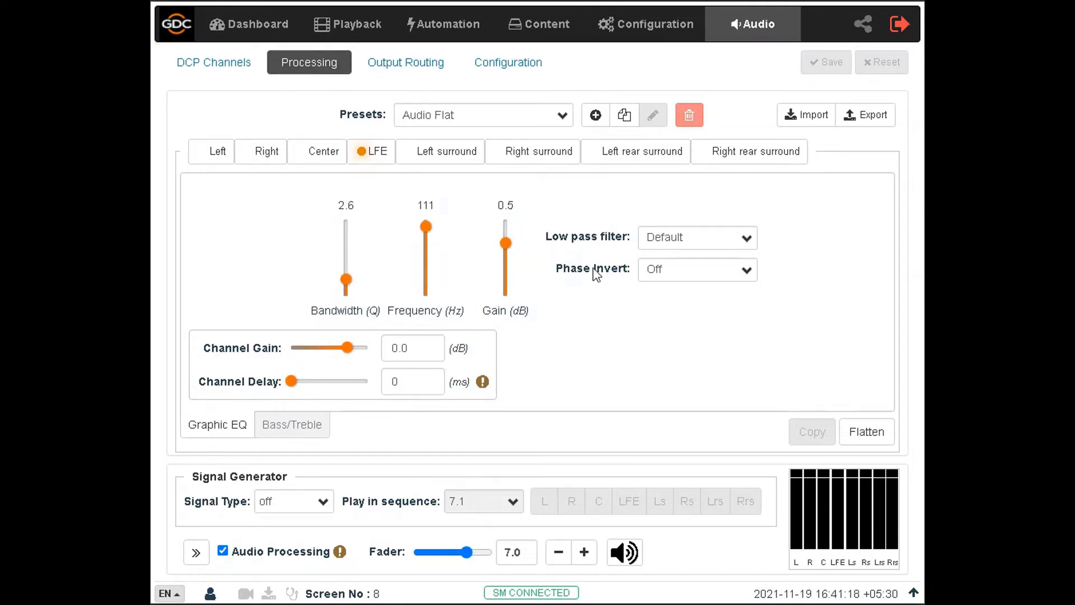
Step: Review the LFE channel's low pass filter and phase invert options, keeping Default and Off
left_click(655, 245)
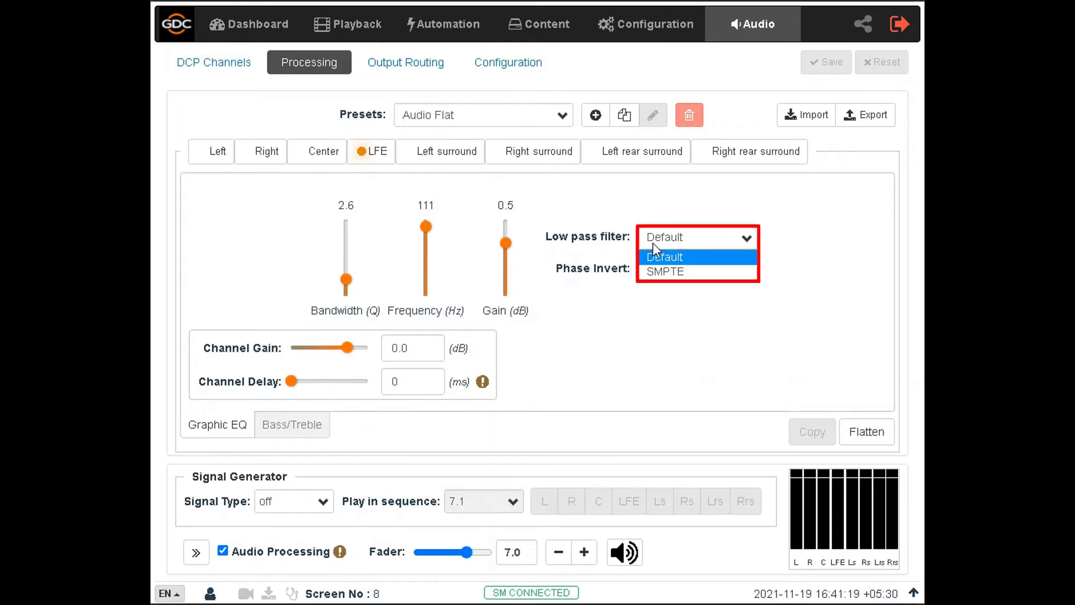
left_click(699, 262)
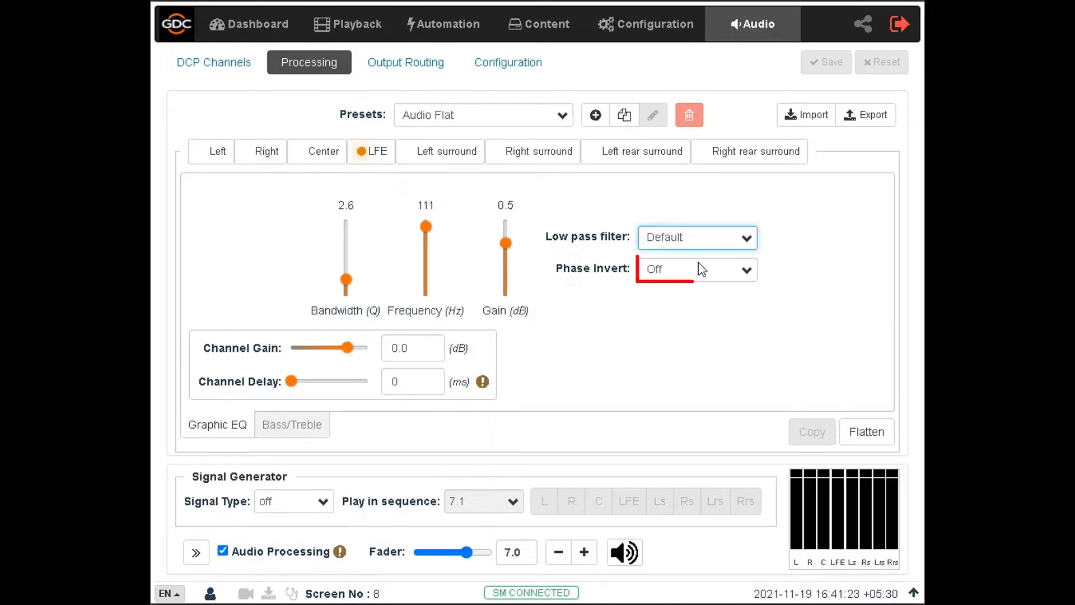
left_click(699, 270)
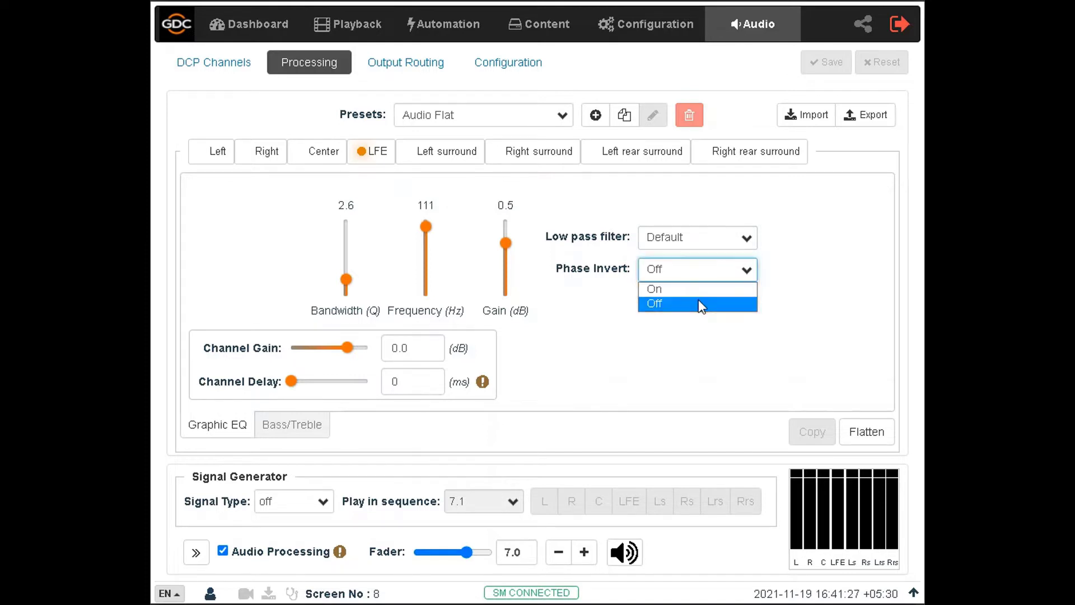
left_click(703, 326)
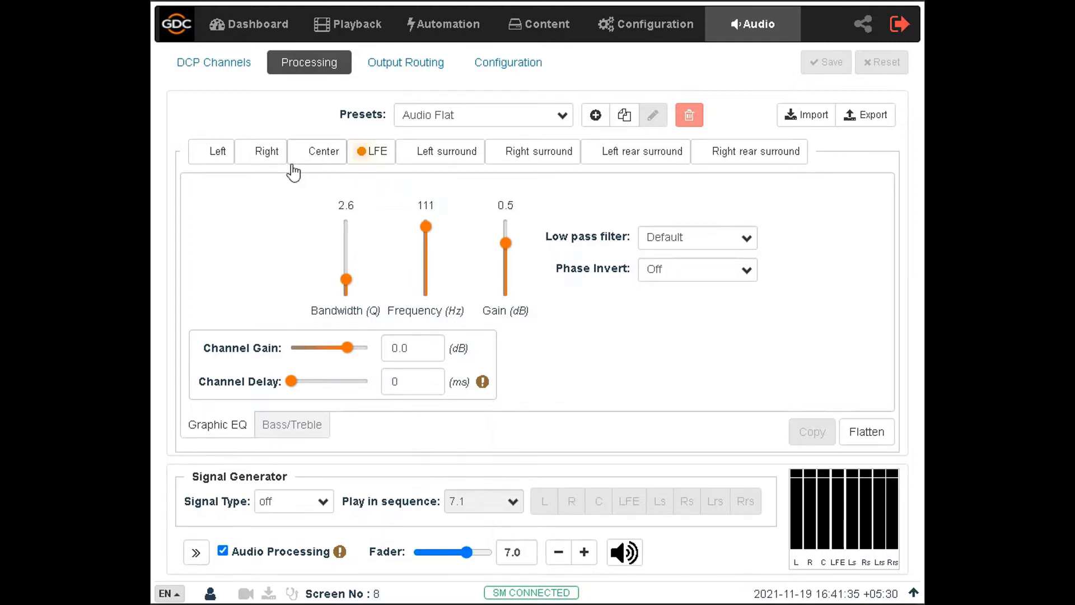
Step: Set the left channel's active crossover to Biamp
left_click(213, 163)
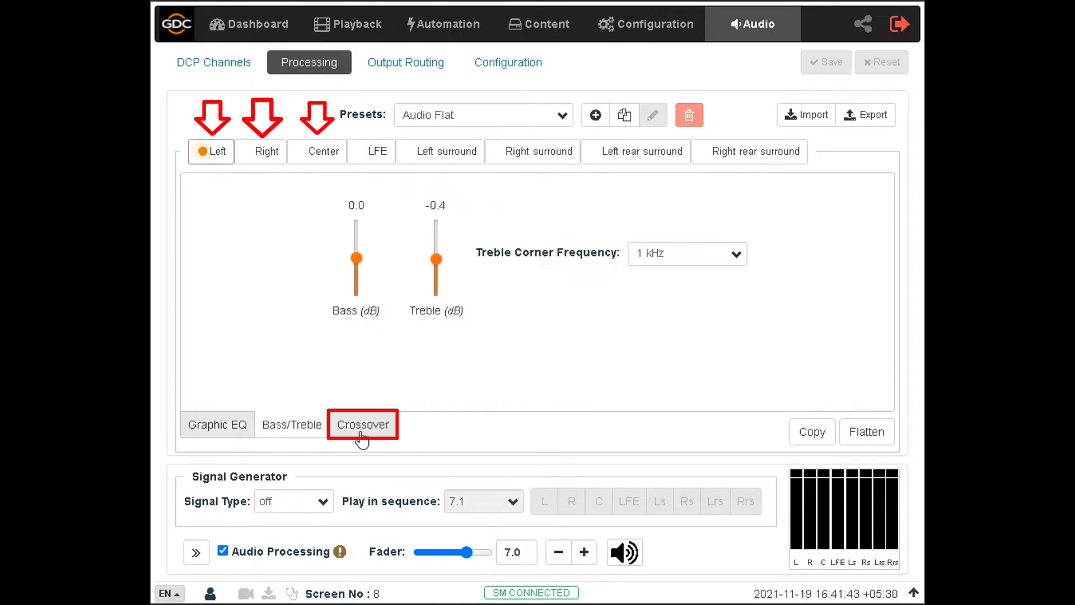
left_click(270, 159)
left_click(310, 158)
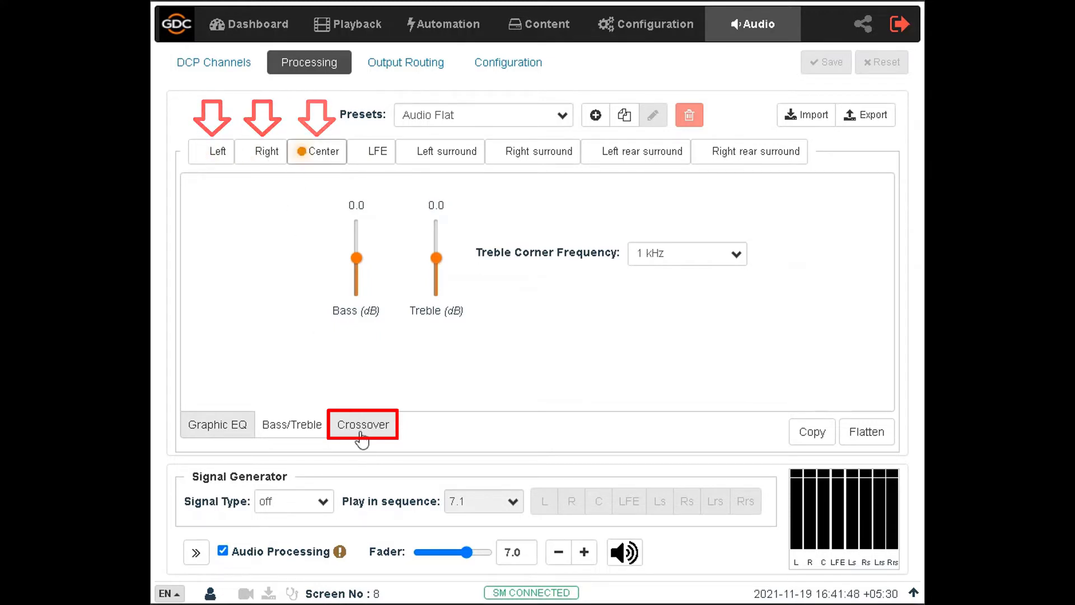
left_click(224, 159)
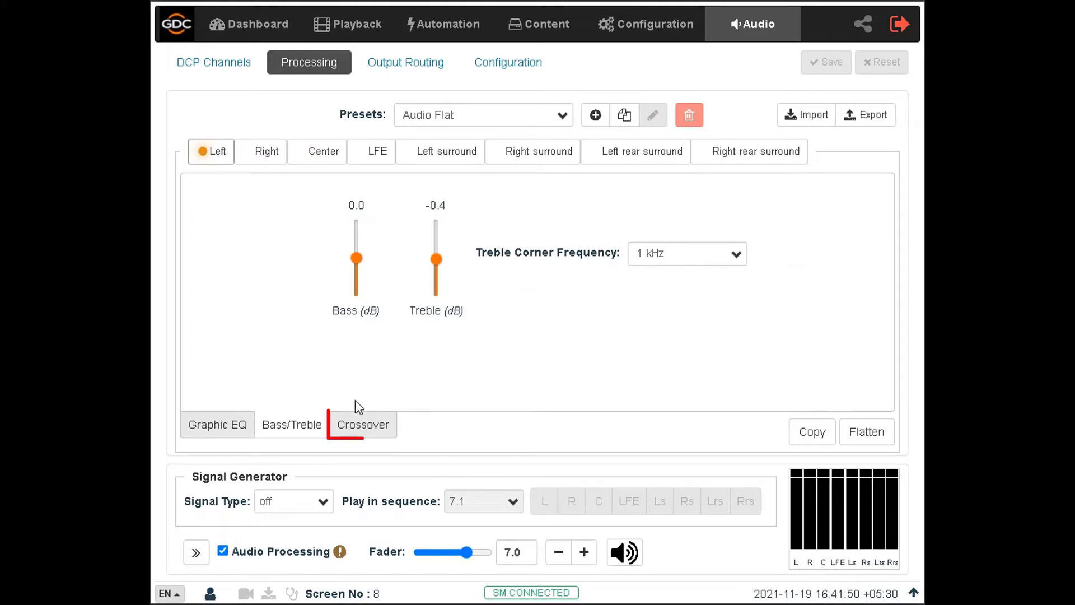
left_click(365, 436)
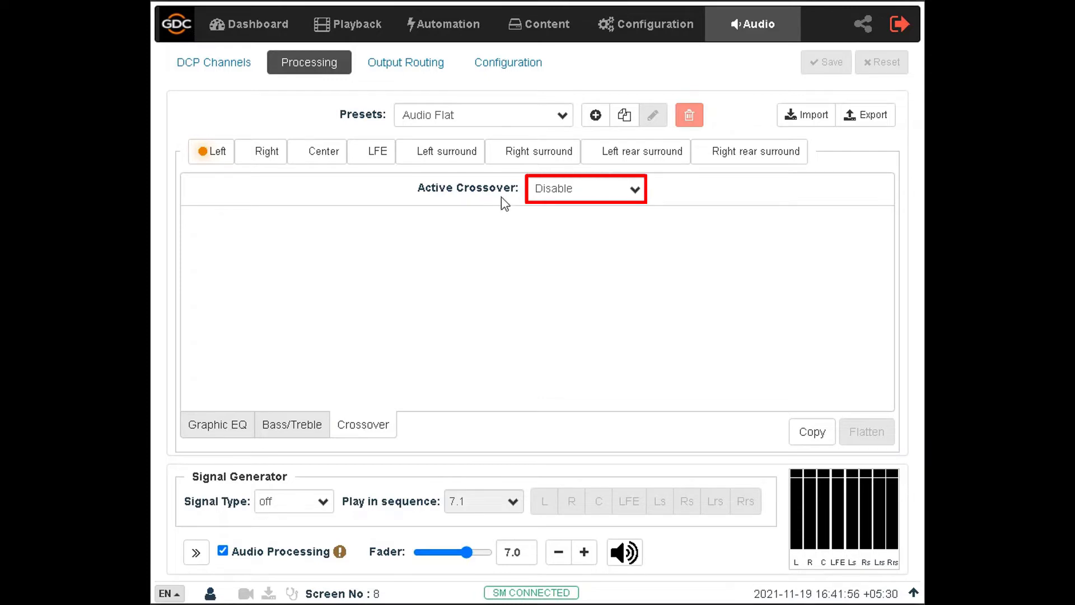
left_click(593, 192)
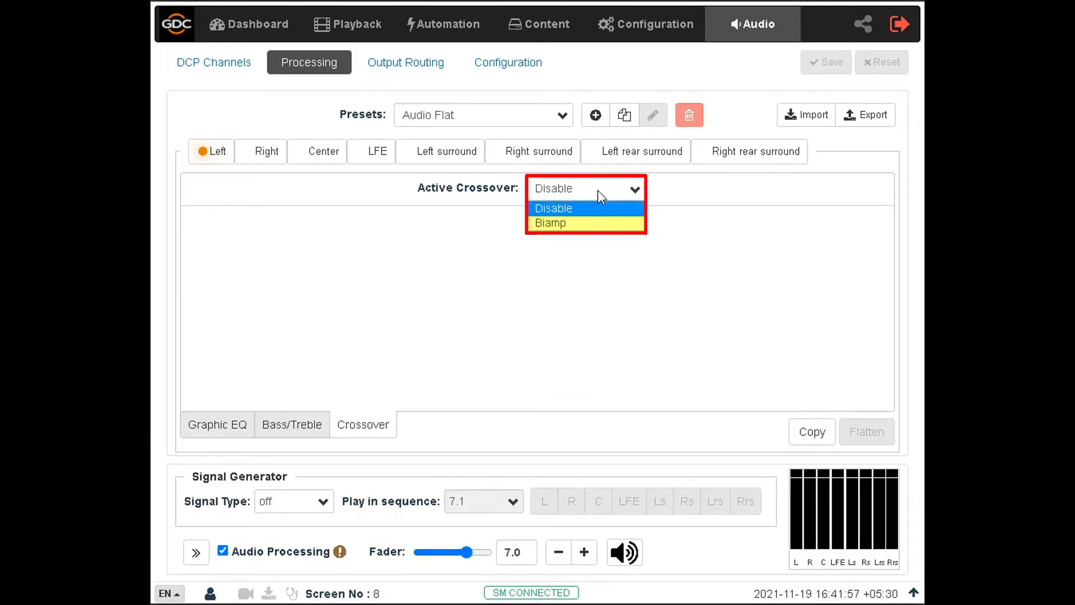
left_click(596, 224)
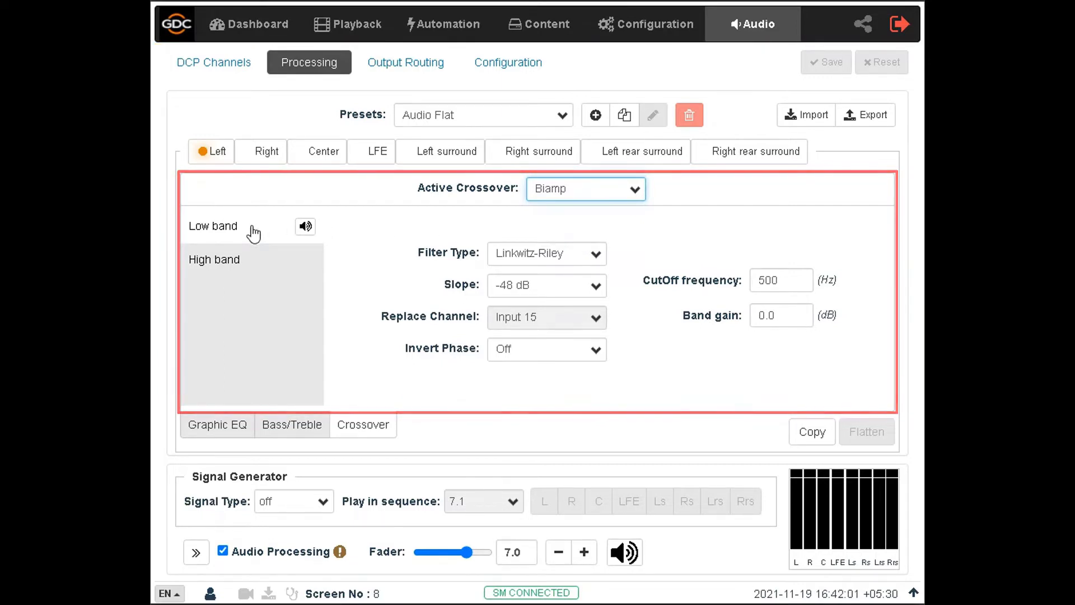
Step: Configure the left channel's low band crossover with a Linkwitz-Riley filter and a -12 dB slope
left_click(264, 260)
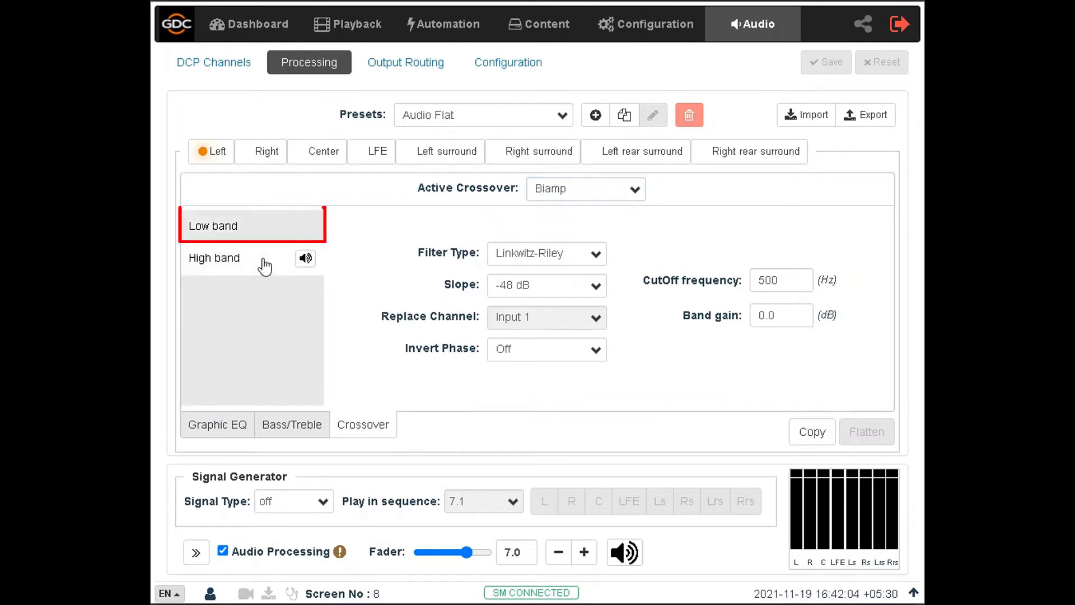
left_click(267, 241)
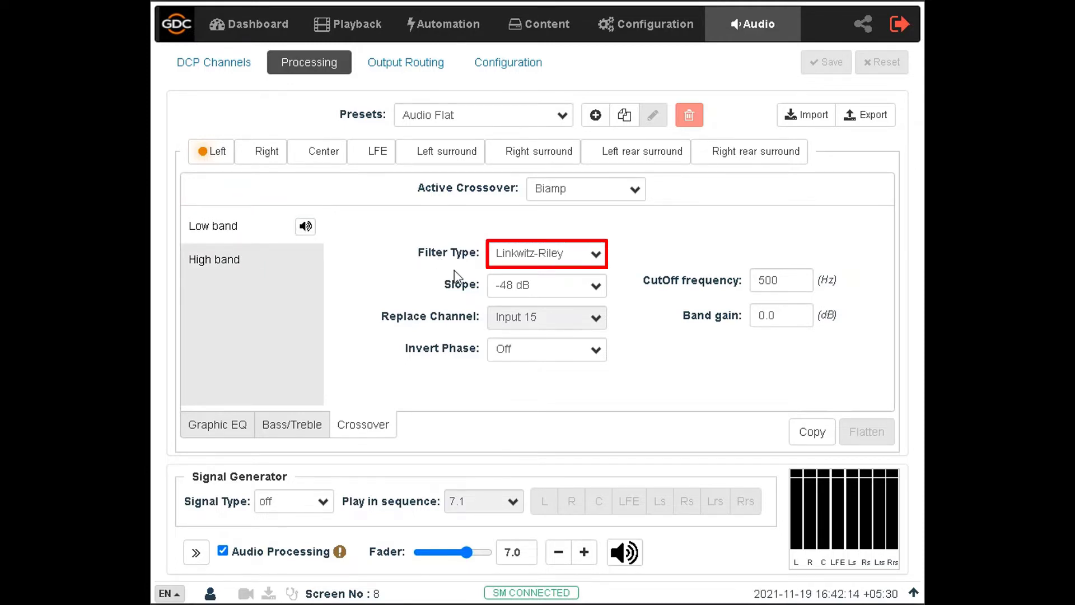
left_click(556, 257)
left_click(633, 266)
left_click(596, 284)
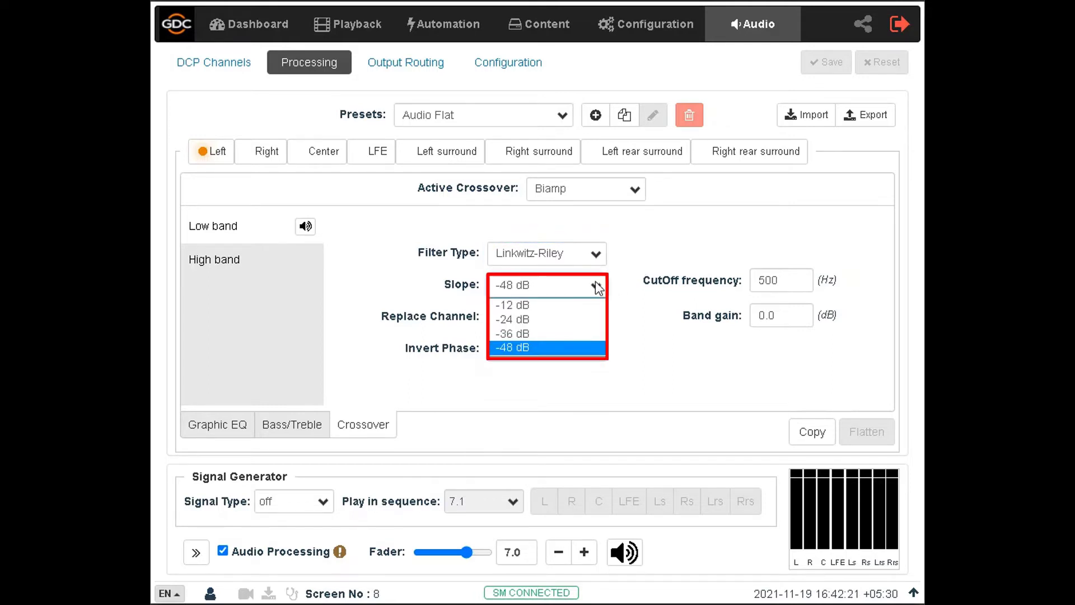
left_click(569, 306)
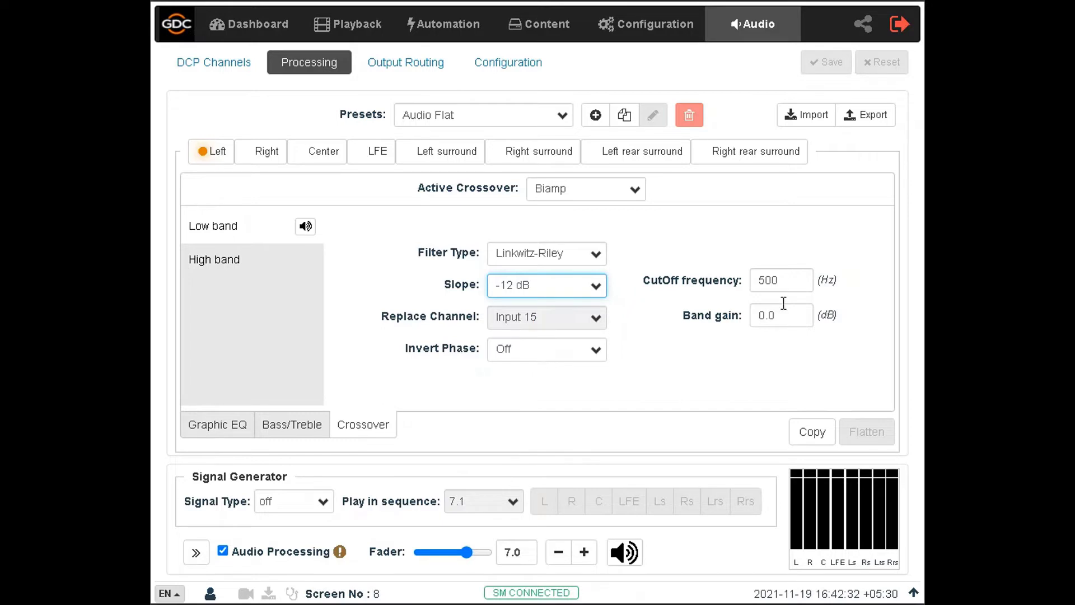
Step: Set the low band's cutoff frequency to 20 Hz and its band gain to 1.3 dB
left_click(792, 285)
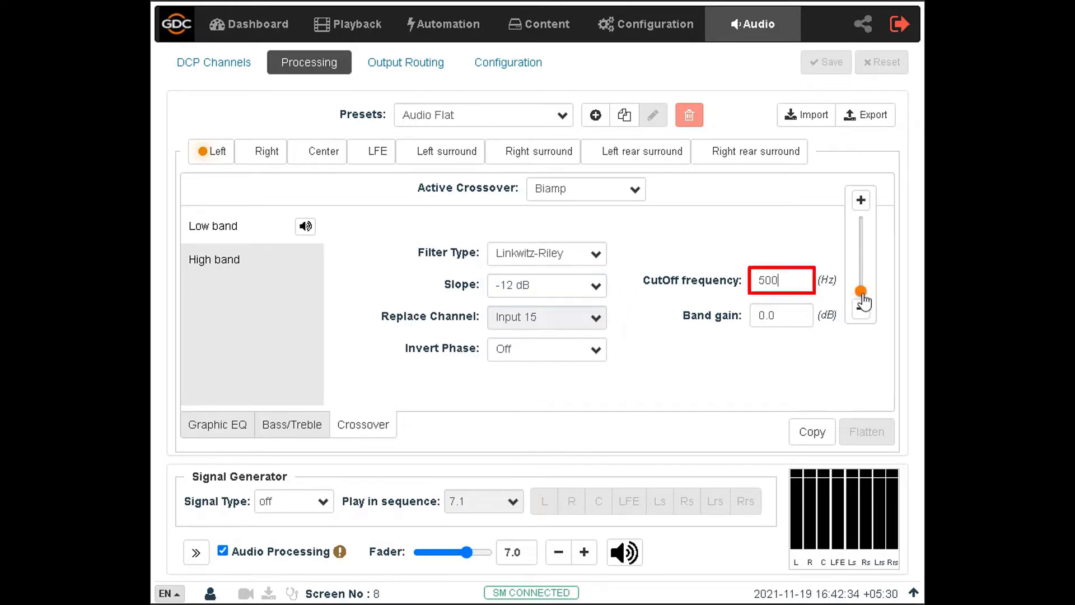
left_click_drag(865, 300, 864, 304)
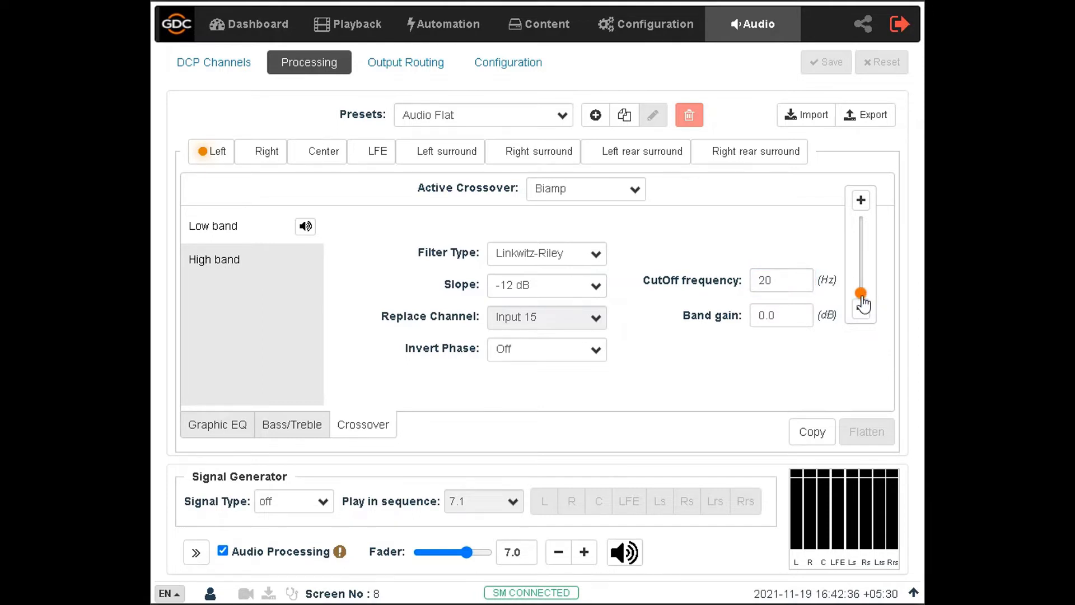
left_click_drag(864, 304, 865, 303)
left_click(798, 317)
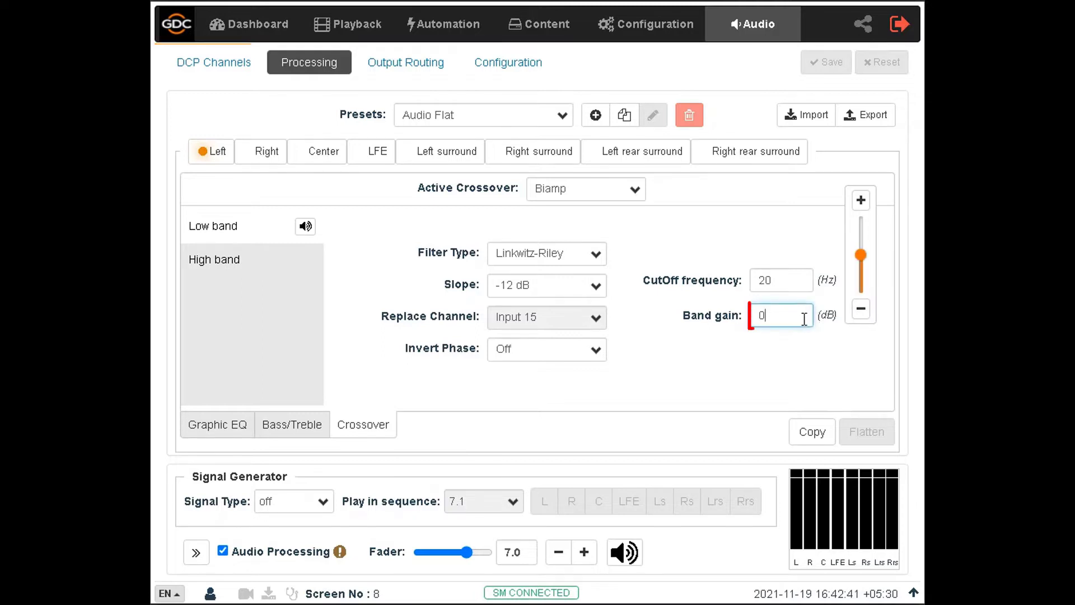
left_click_drag(861, 260, 865, 253)
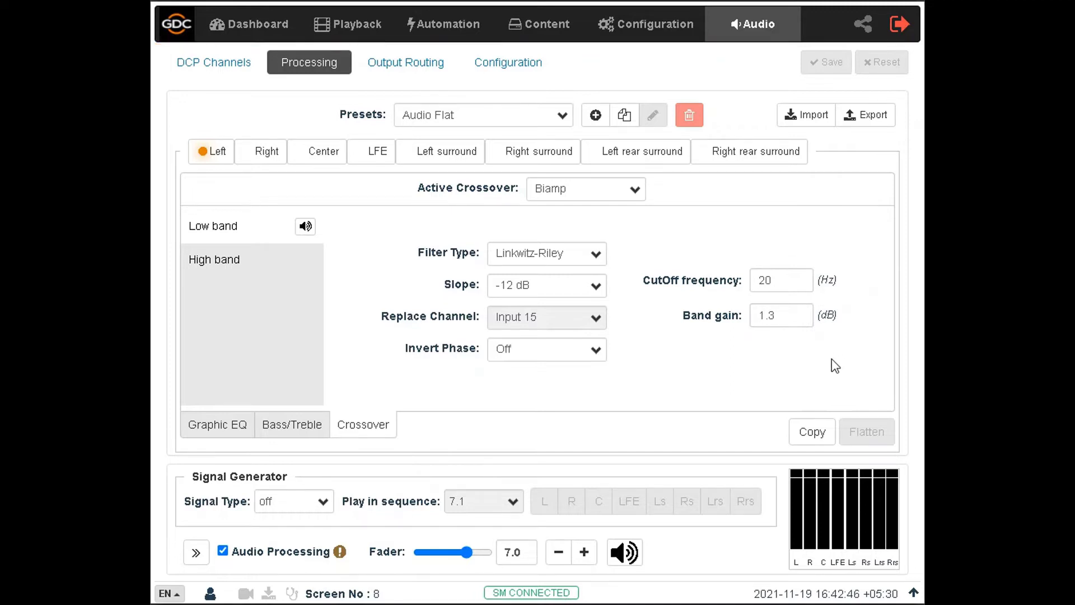
Step: Set the high band's cutoff frequency to 5880 Hz and its band gain to 1.3 dB
left_click(250, 264)
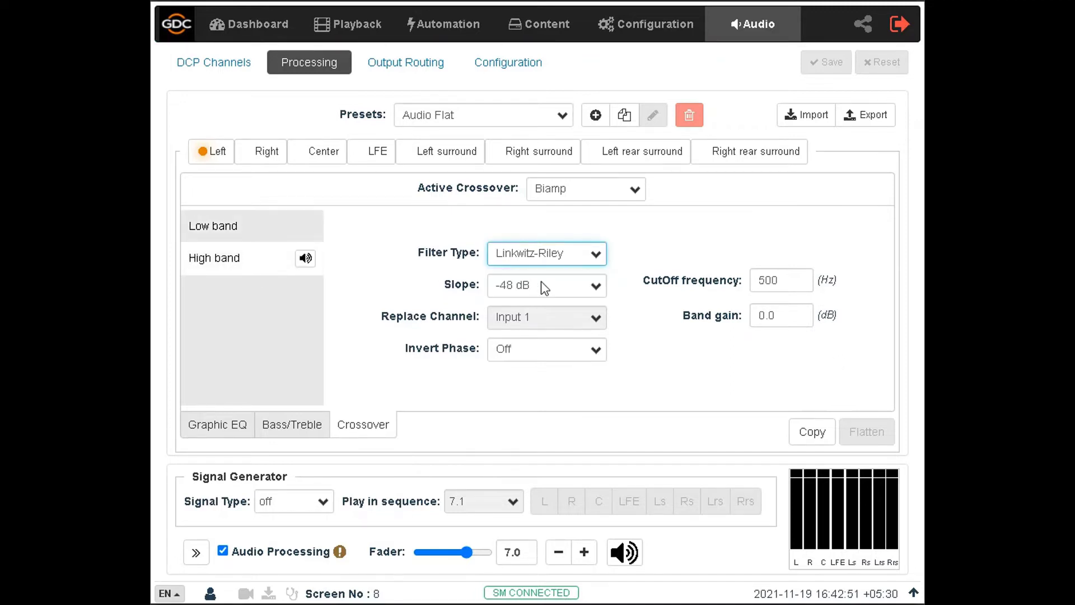
left_click(798, 282)
left_click_drag(858, 293, 865, 255)
left_click(804, 314)
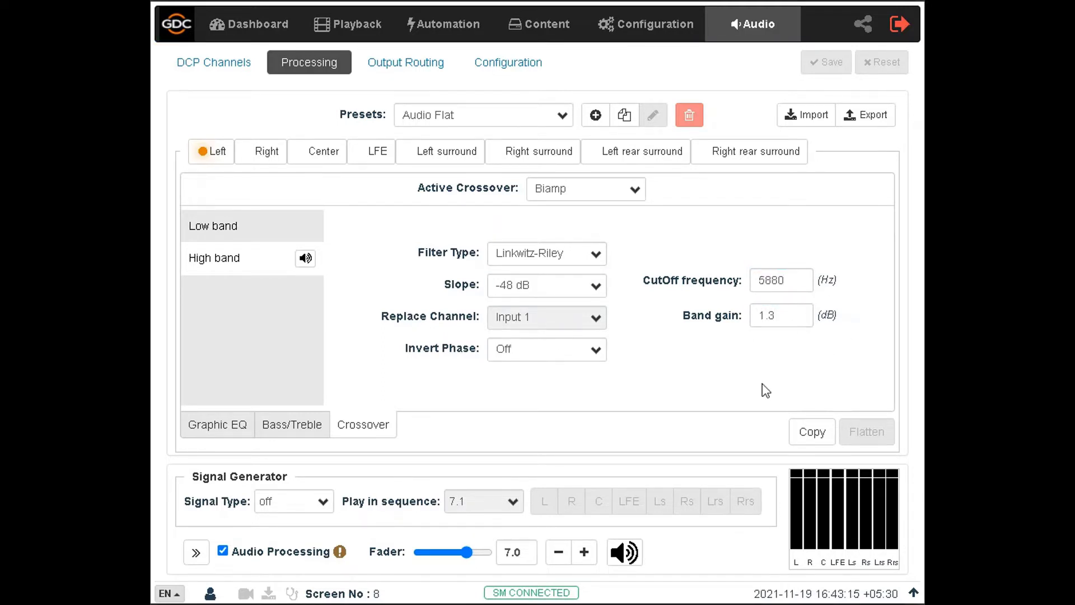
Step: Copy the left channel's graphic EQ settings to the Right channel
left_click(258, 157)
left_click(312, 159)
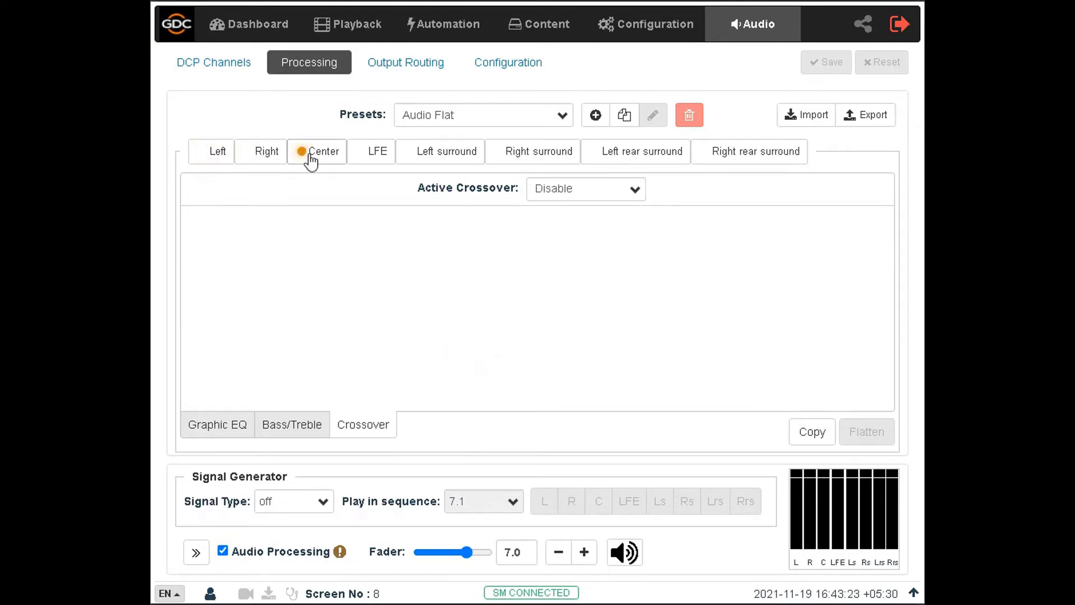
left_click(222, 162)
left_click(223, 427)
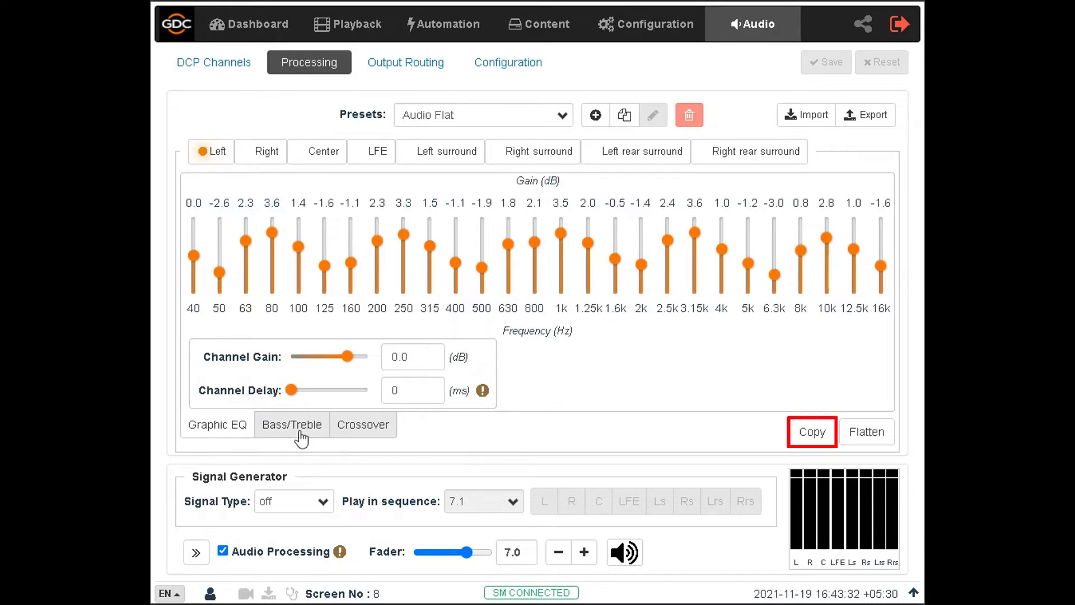
left_click(811, 435)
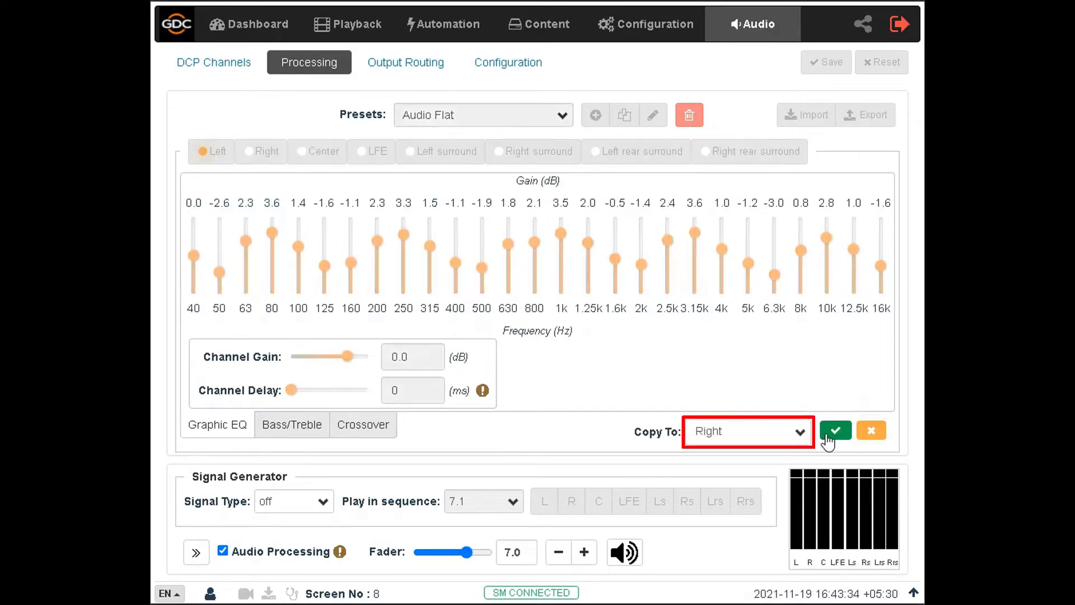
left_click(750, 433)
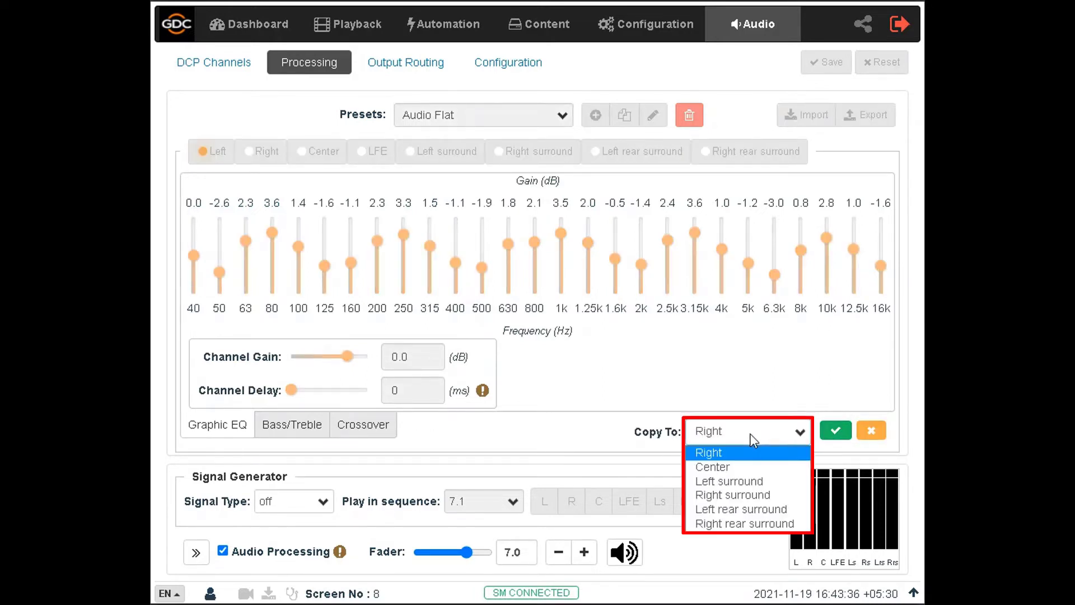
left_click(781, 460)
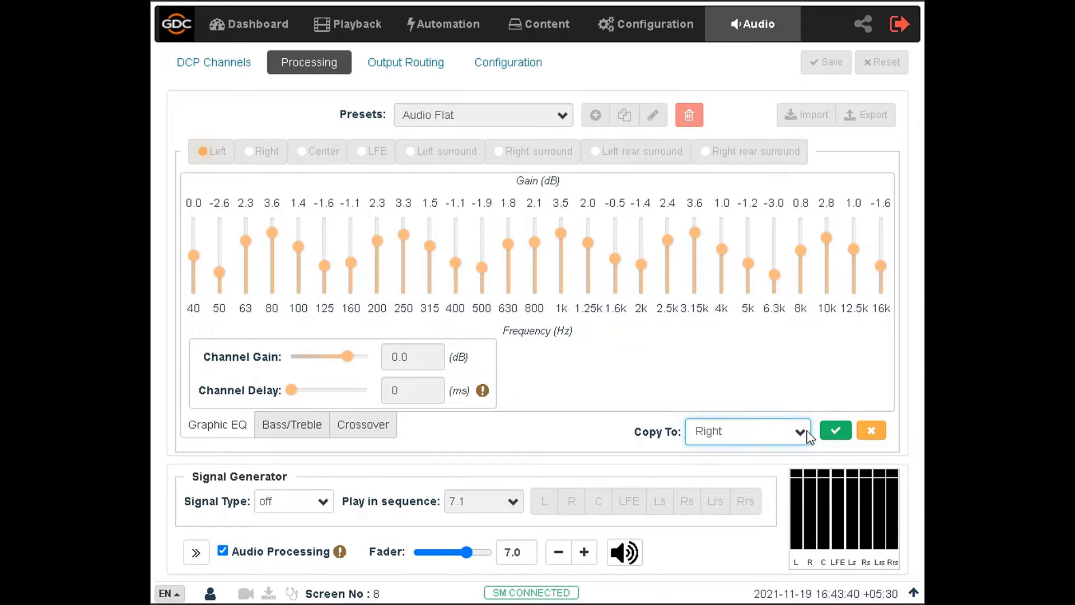
left_click(844, 433)
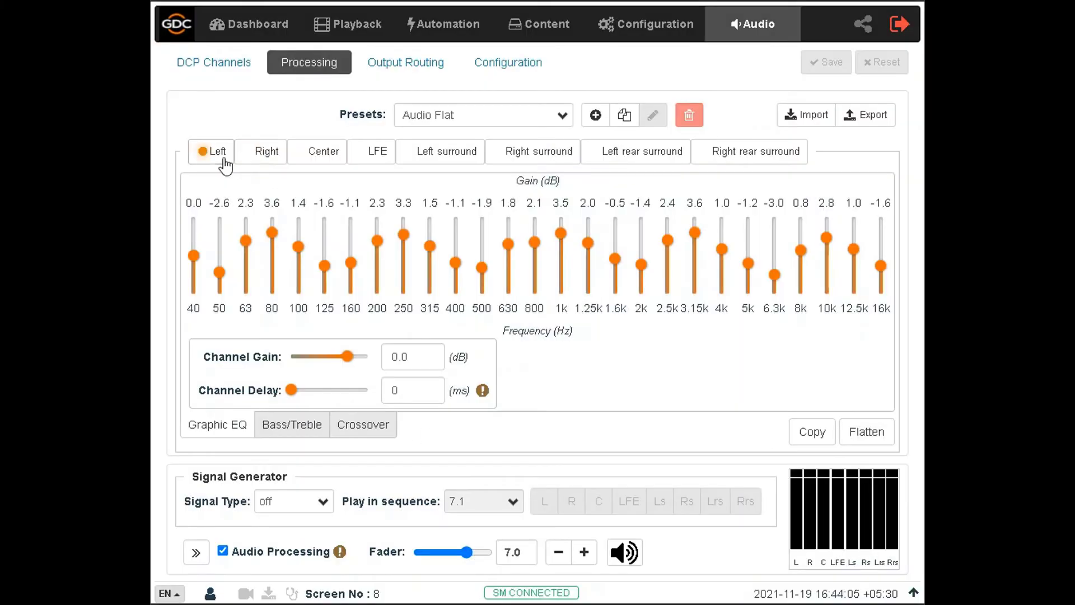
Step: Flatten the right channel's graphic EQ
left_click(875, 439)
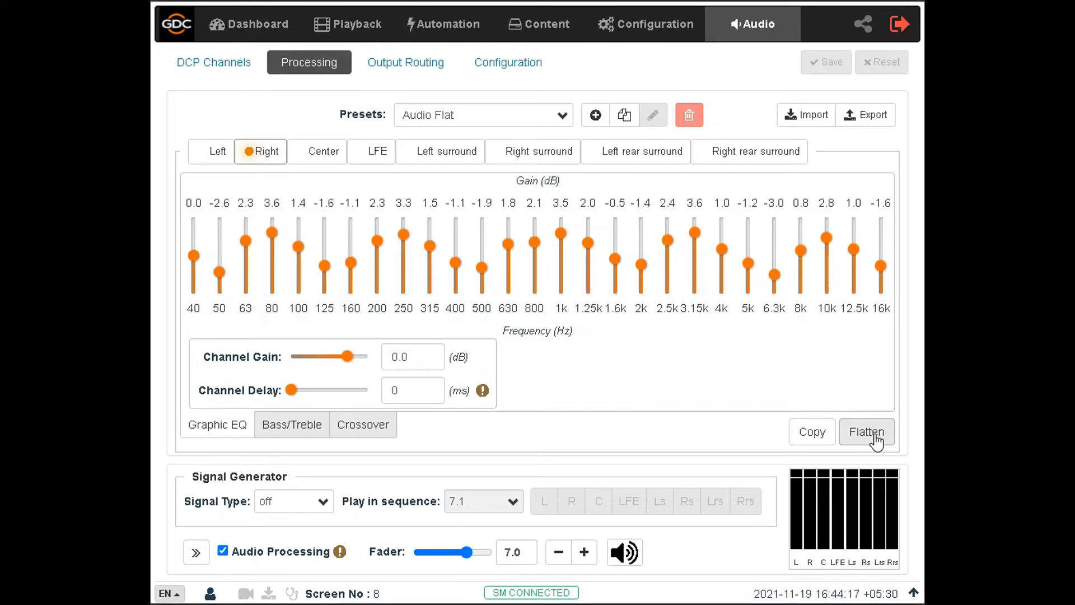
left_click(875, 439)
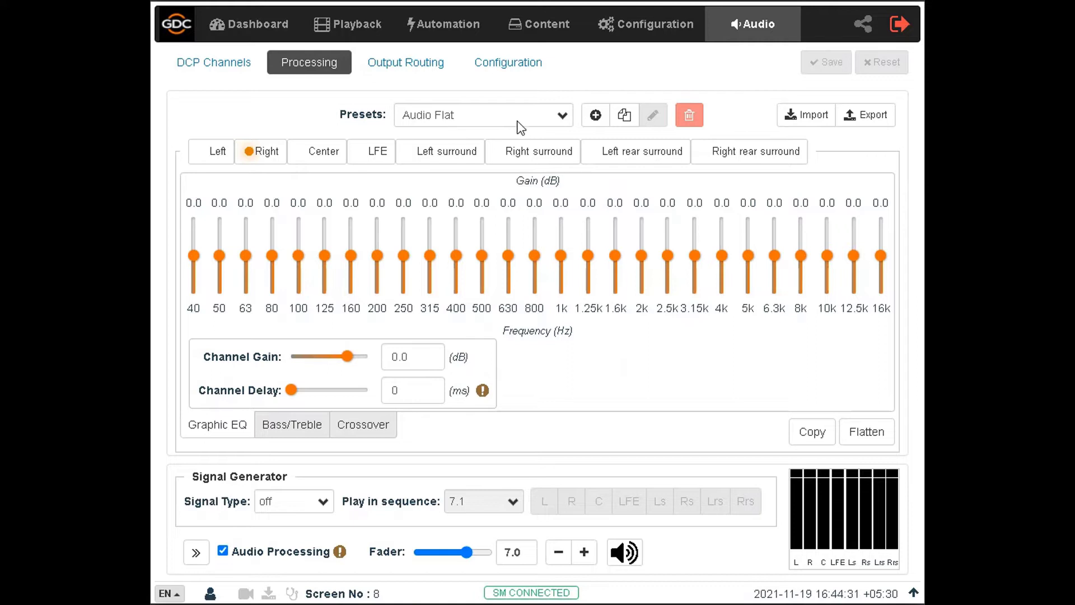
Step: Return to the left channel and view the available audio presets, keeping Audio Flat
left_click(223, 157)
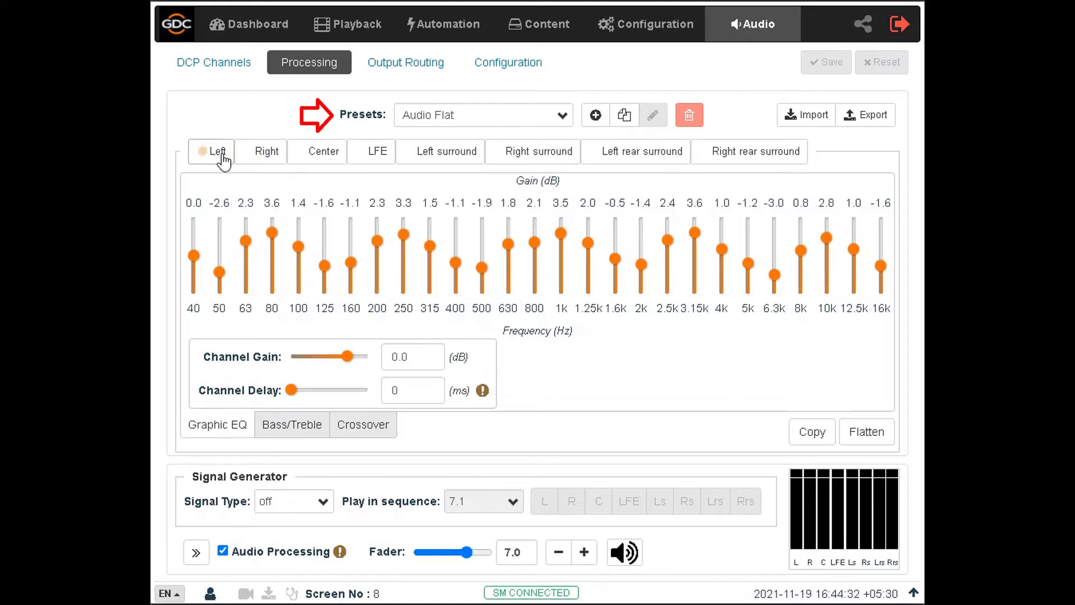
left_click(562, 116)
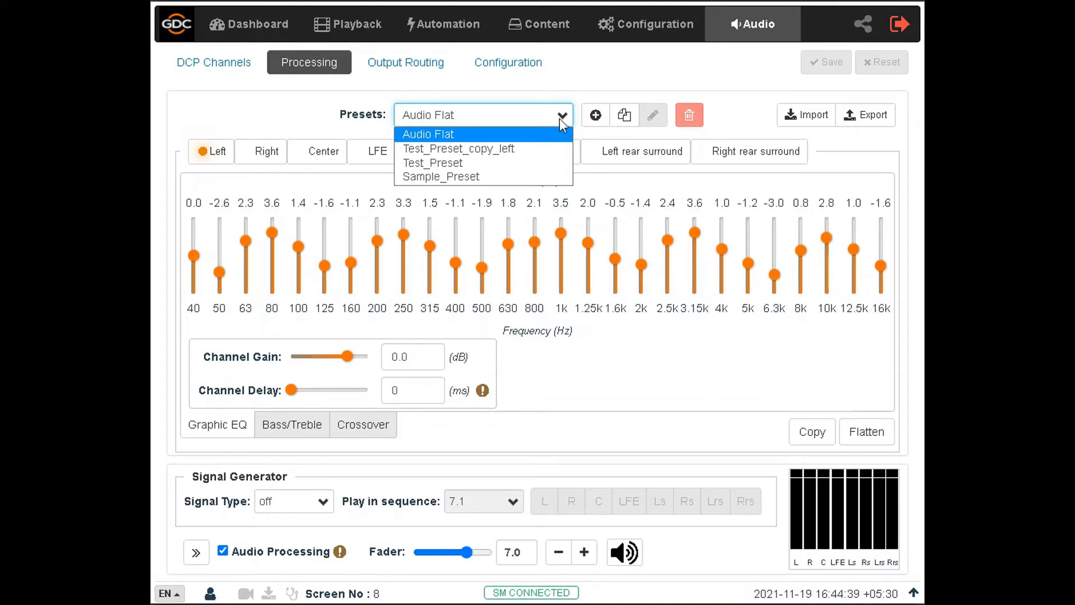
left_click(560, 120)
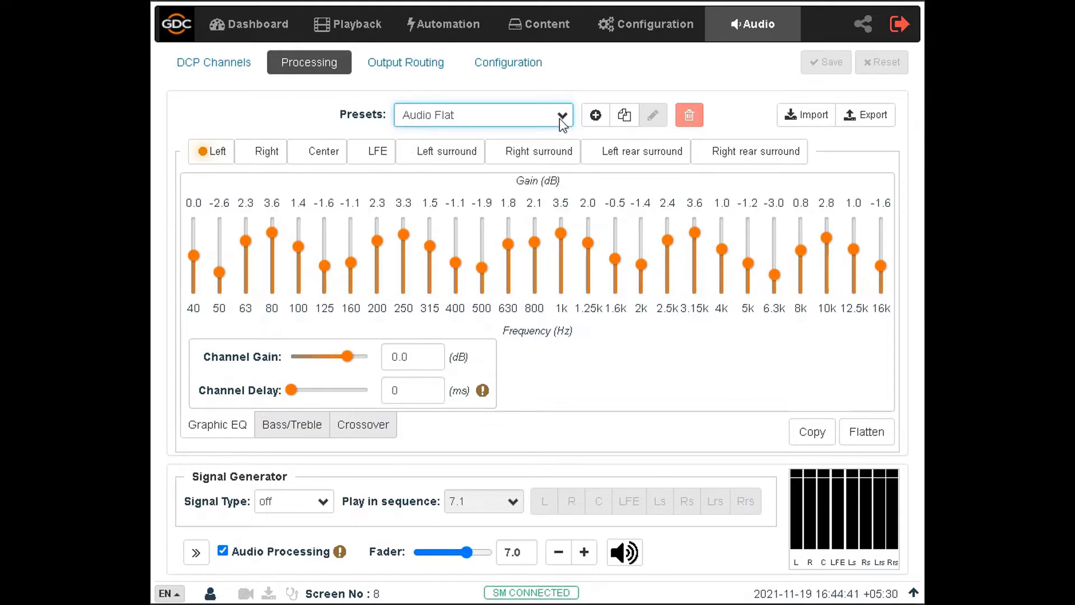
Step: Create a new audio preset named "New Preset"
left_click(595, 115)
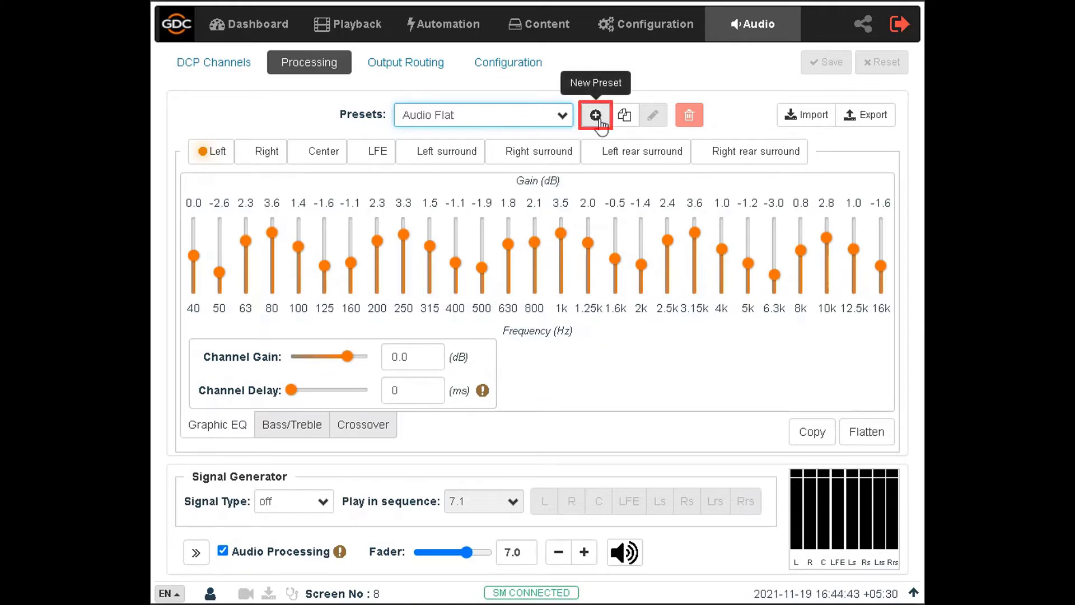
type("New Preset")
left_click(627, 149)
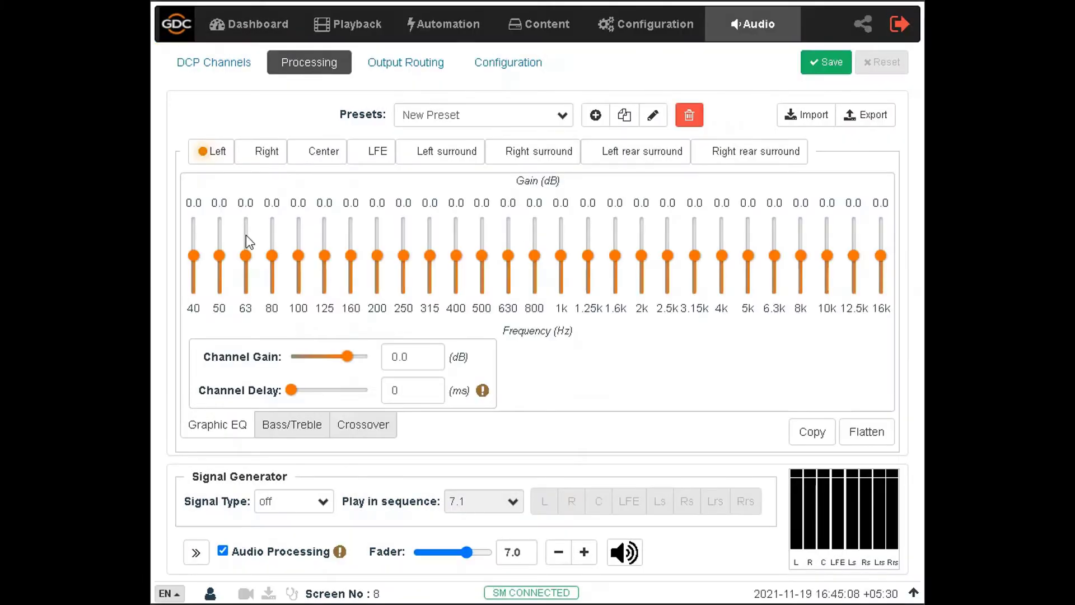
Step: Adjust the left channel's graphic EQ, including 63 Hz to 3.3 dB, 630 Hz to -4.0 dB and 5 kHz to 4.8 dB, and save the preset
left_click_drag(245, 255, 272, 240)
left_click_drag(351, 256, 350, 271)
left_click_drag(430, 256, 481, 273)
left_click_drag(508, 255, 508, 281)
left_click_drag(560, 256, 561, 238)
left_click_drag(588, 255, 588, 237)
left_click_drag(667, 255, 667, 275)
left_click_drag(695, 255, 695, 272)
left_click_drag(722, 255, 722, 244)
left_click_drag(748, 256, 749, 225)
left_click_drag(800, 255, 801, 267)
left_click_drag(827, 256, 827, 273)
left_click_drag(854, 255, 854, 237)
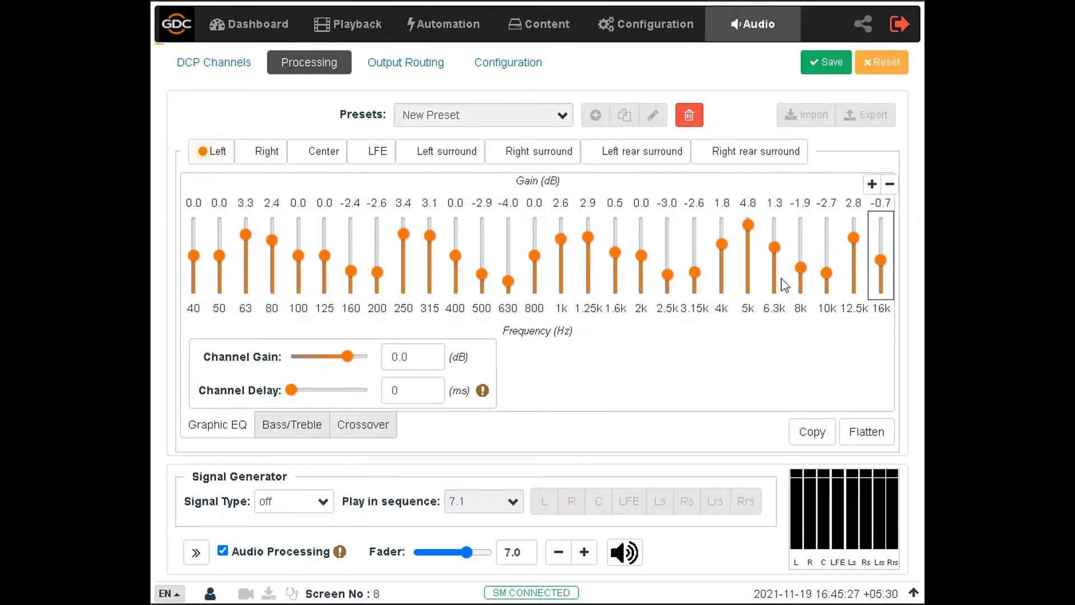
left_click(828, 62)
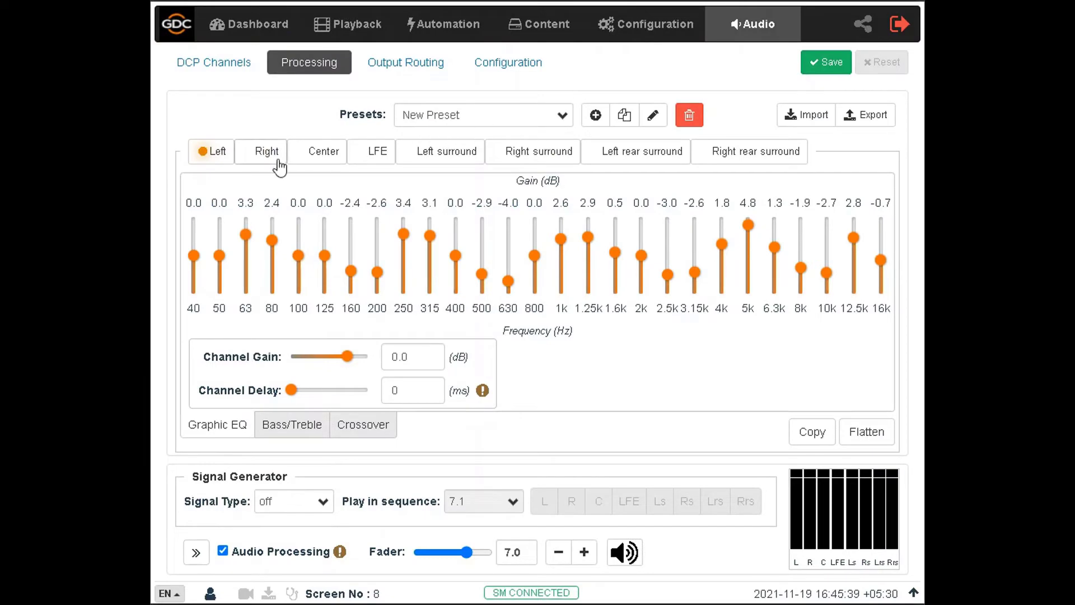
Step: Duplicate New Preset under the name "New Preset 2" and select the copy
left_click(538, 107)
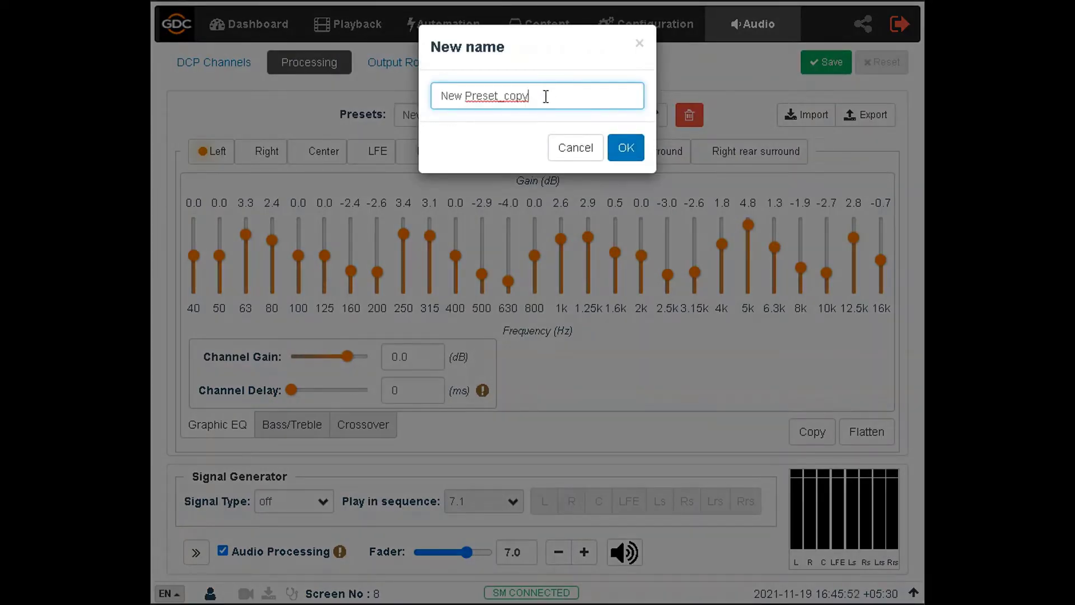
double_click(517, 97)
type("Preset 2")
left_click(622, 148)
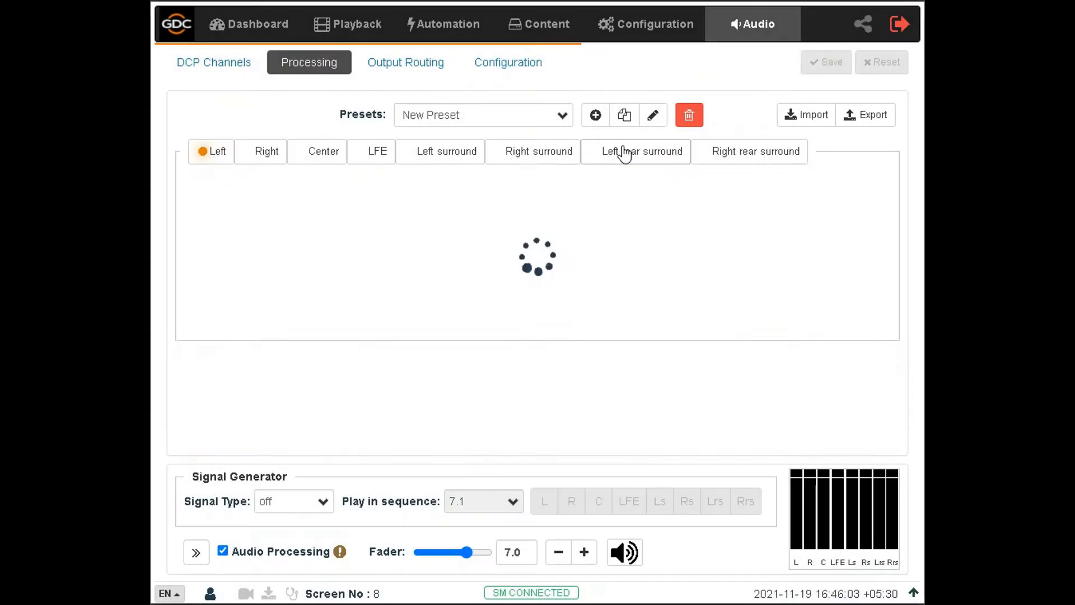
left_click(569, 117)
left_click(504, 203)
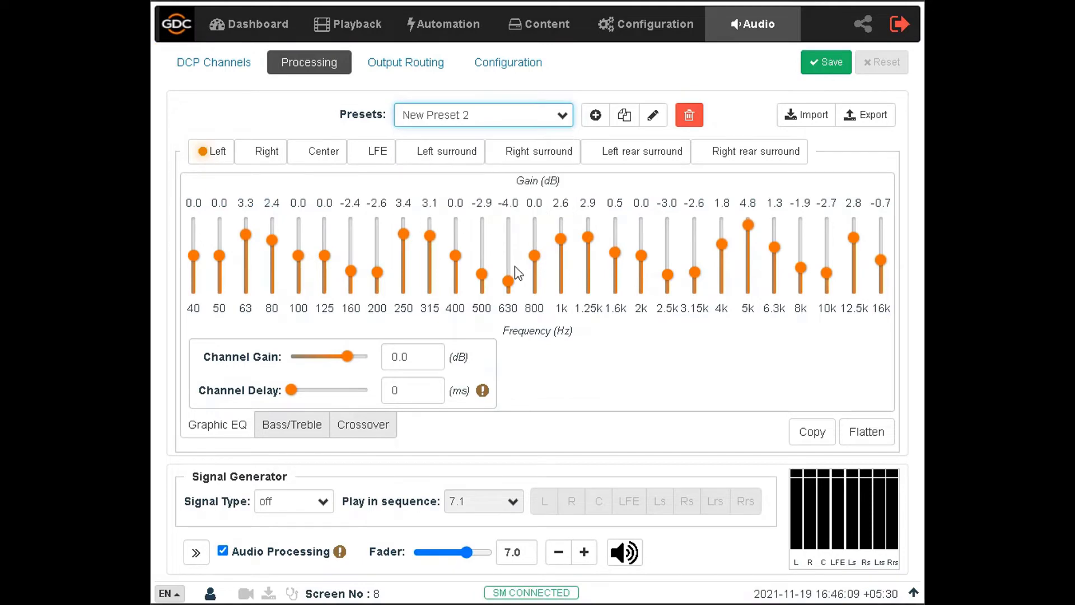
Step: Delete the New Preset 2 audio preset and check the list of remaining presets
left_click(687, 117)
left_click(628, 137)
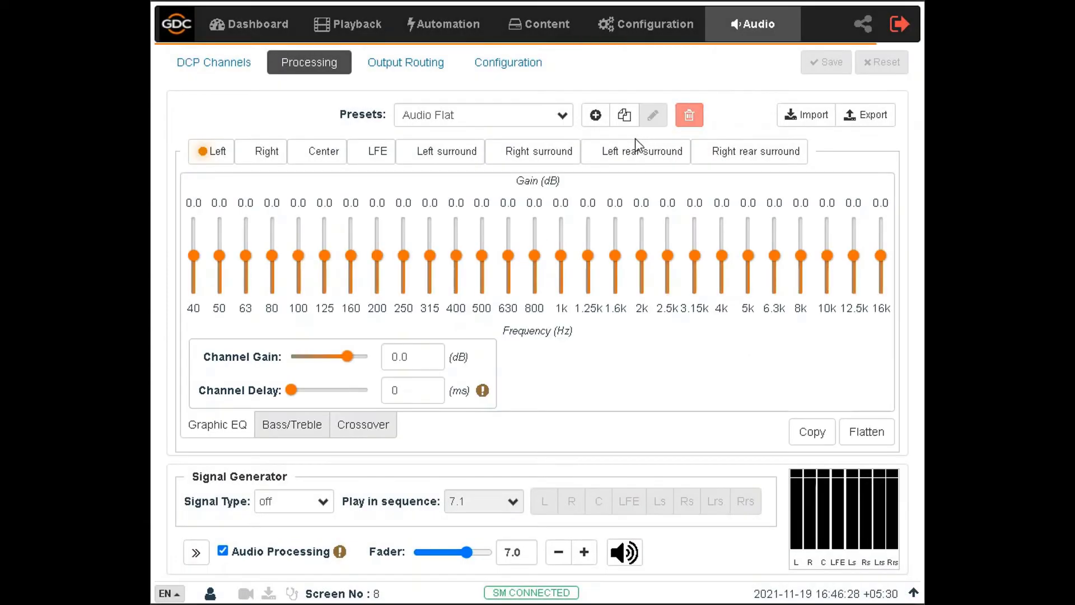
left_click(532, 115)
left_click(663, 136)
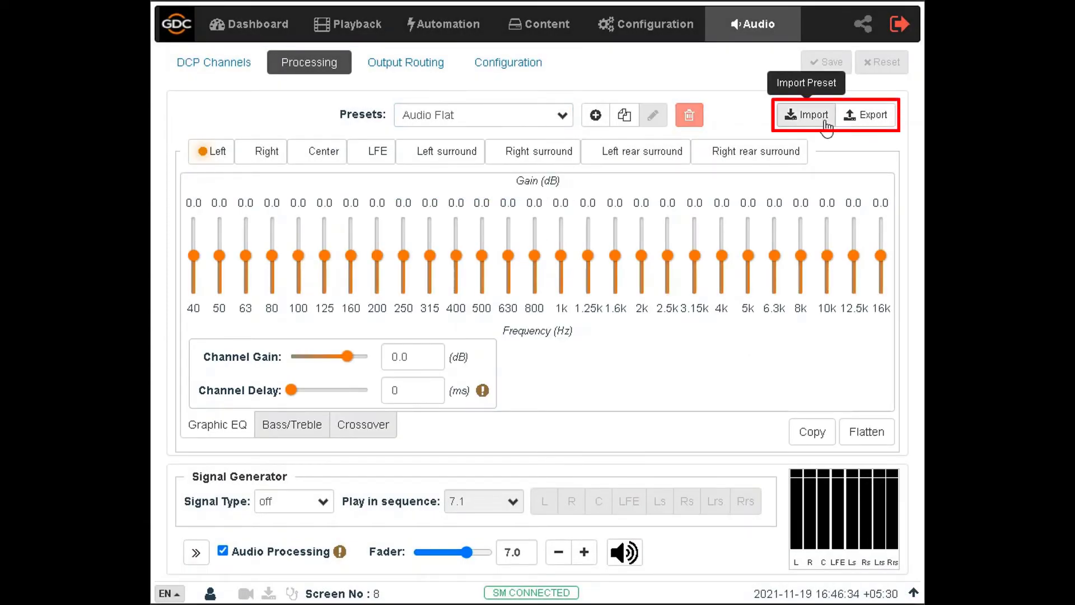
left_click(827, 127)
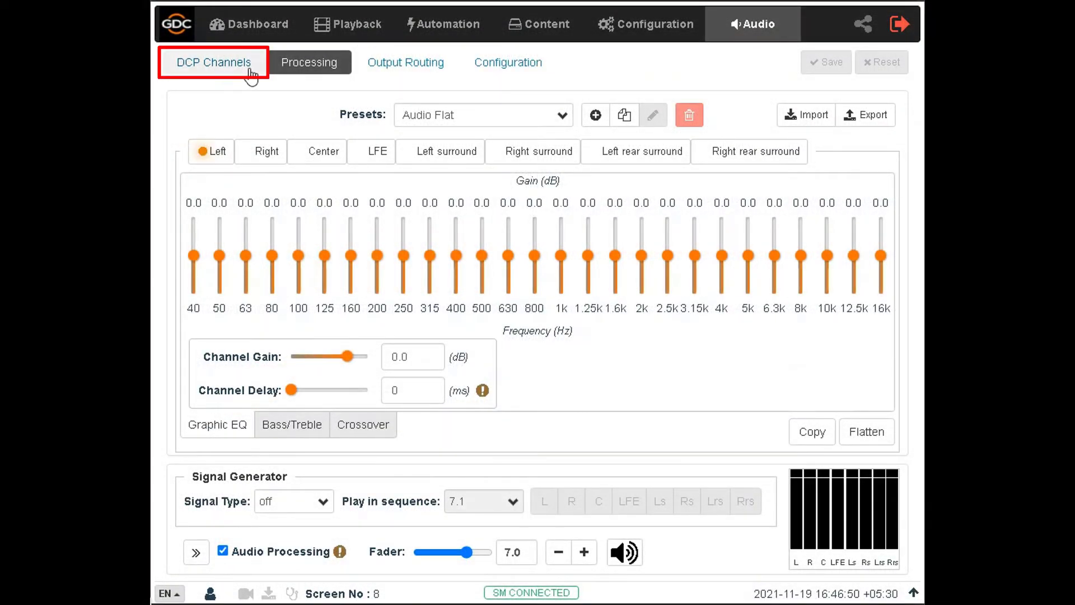
Step: Review the assignment standards available for 8 Channel DCPs, keeping SMPTE RDD 52 Table 3
left_click(250, 70)
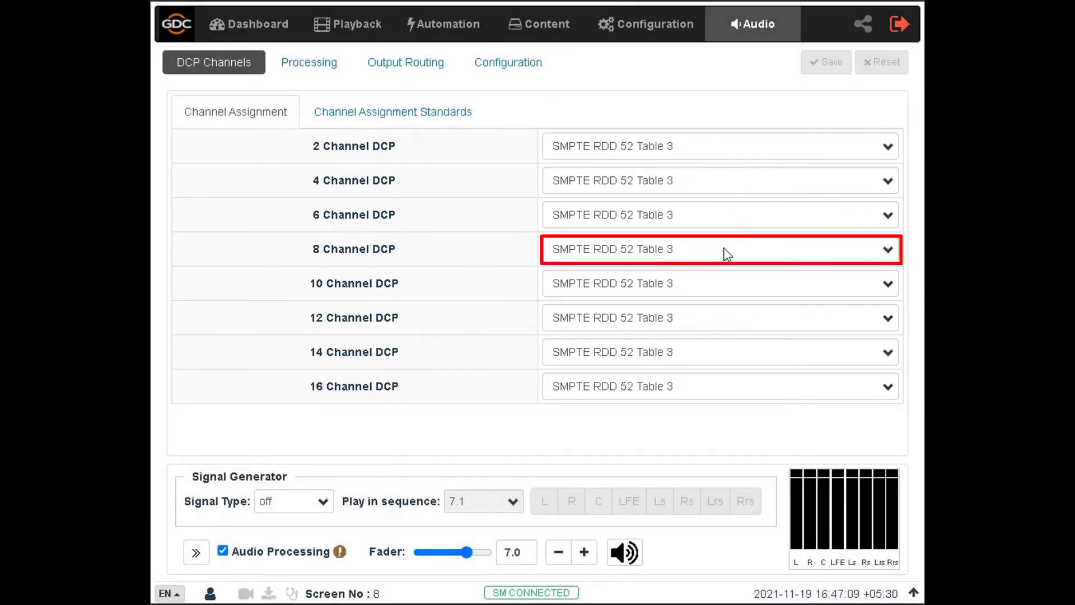
left_click(727, 254)
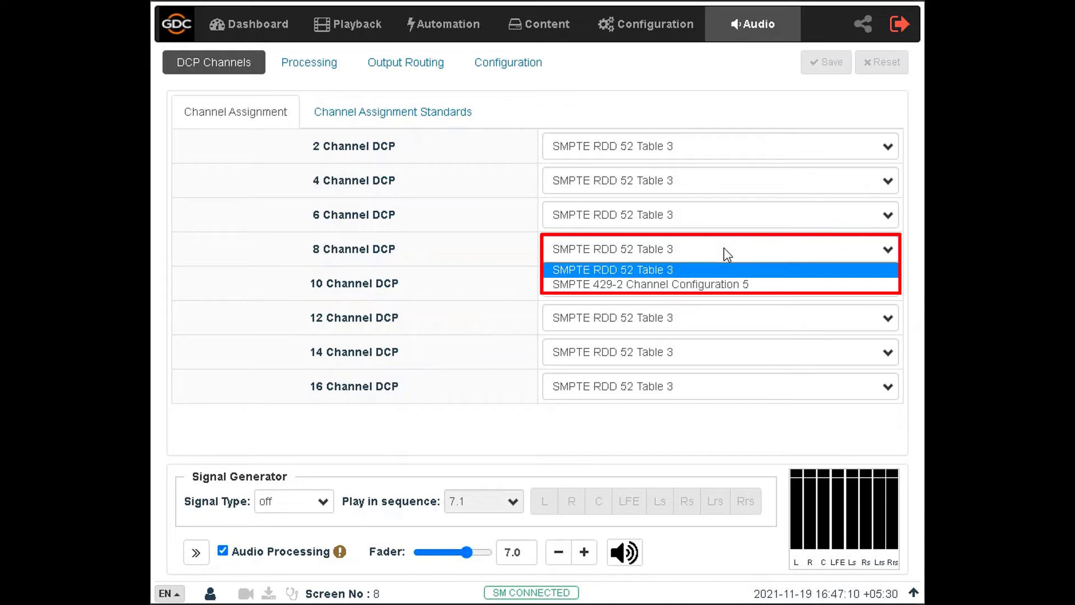
left_click(713, 275)
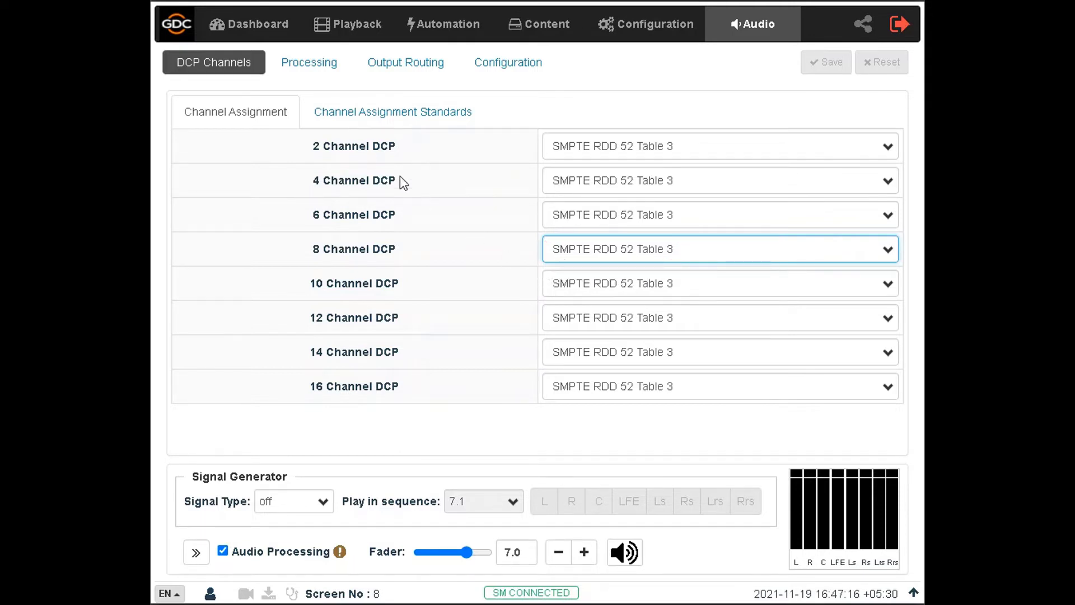
Step: View the channel layout of the SMPTE 429-2 Channel Configuration 5 standard and return to the channel assignments
left_click(464, 122)
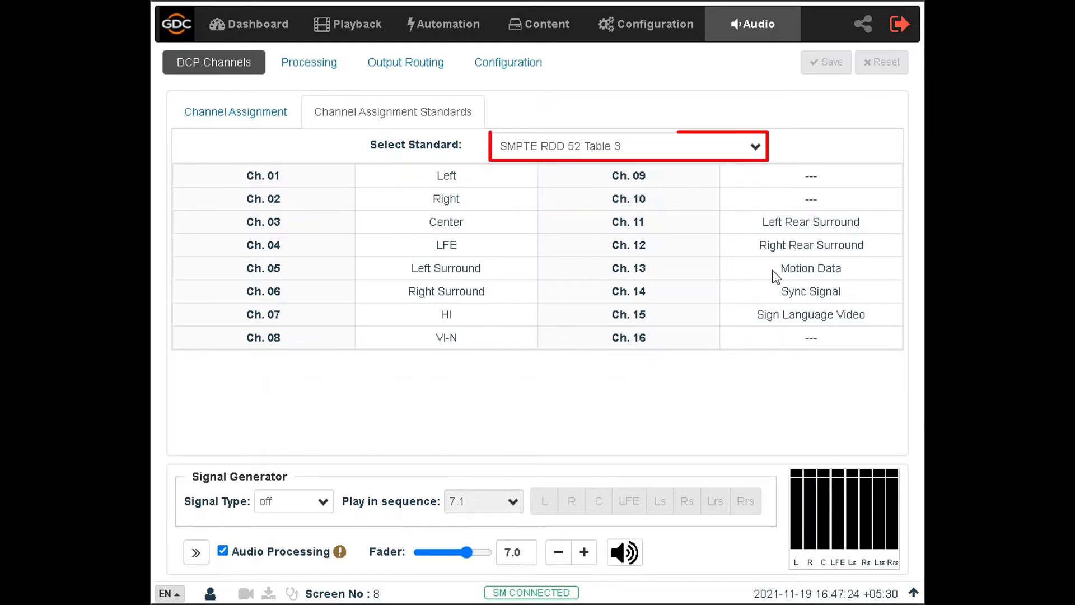
left_click(660, 146)
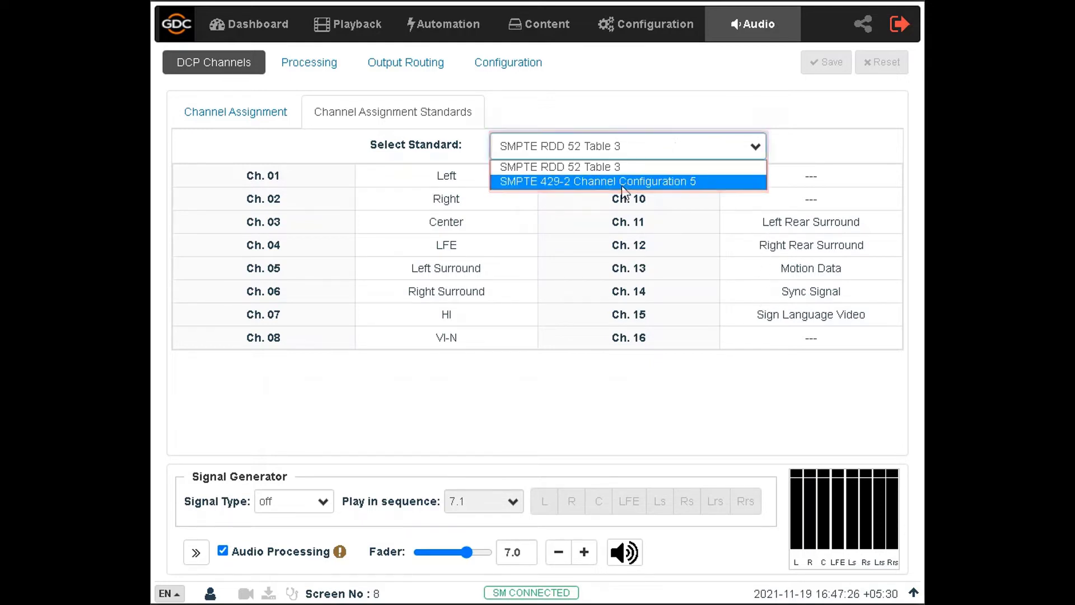
left_click(546, 180)
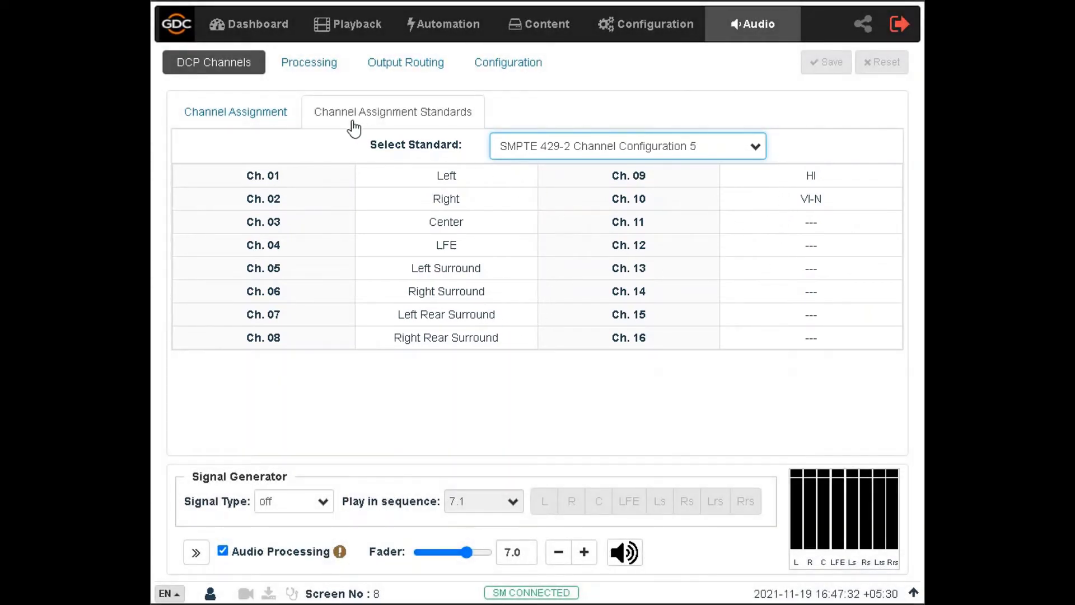
left_click(276, 115)
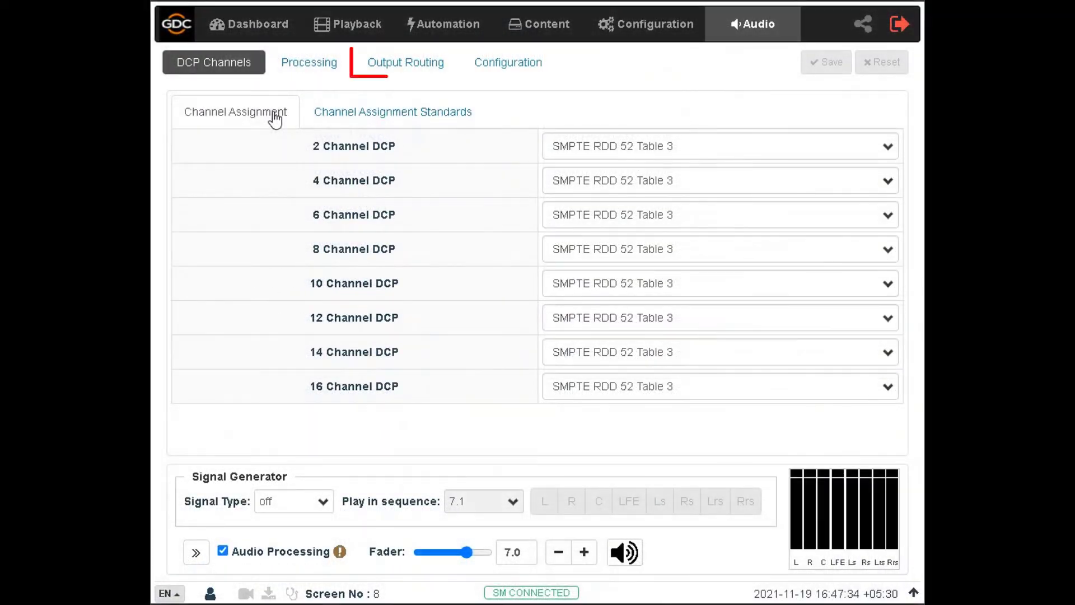
Step: Review the audio output routing options for 8 Channel DCPs, keeping GDC Channel Assignment
left_click(411, 71)
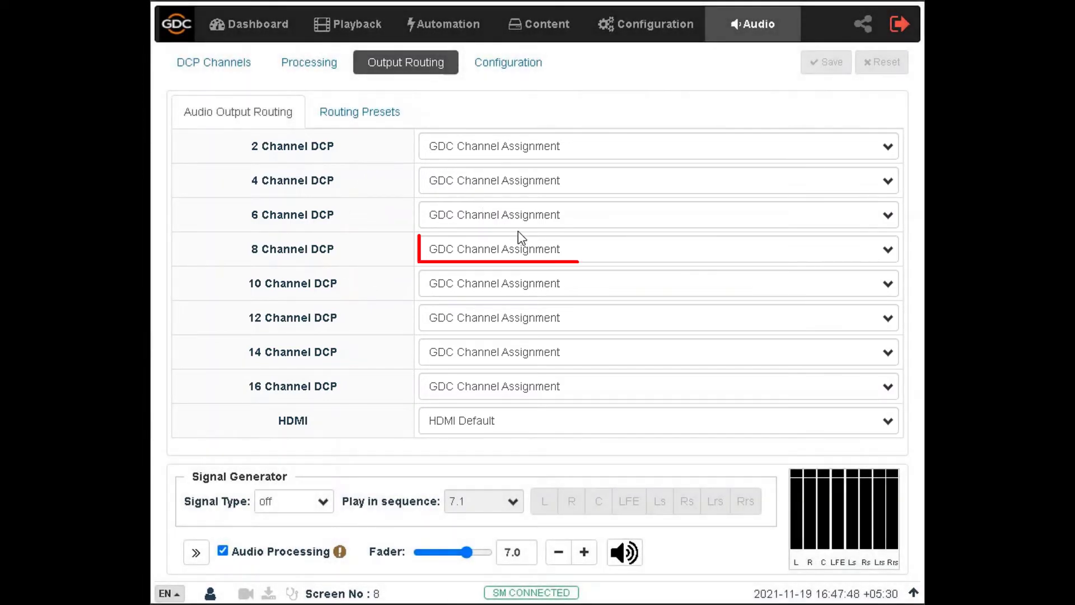
left_click(549, 249)
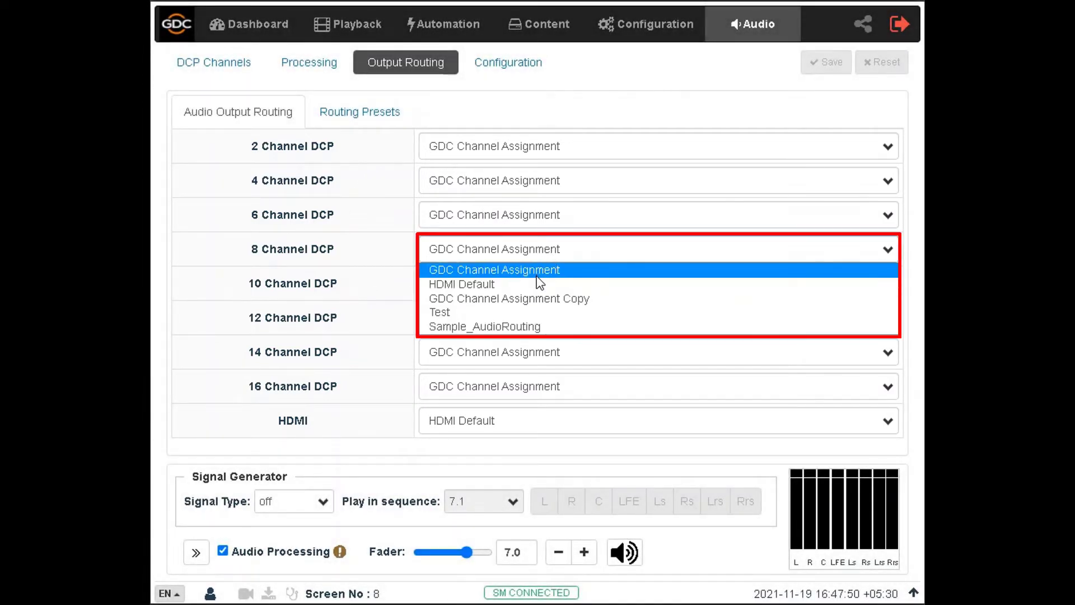
left_click(574, 259)
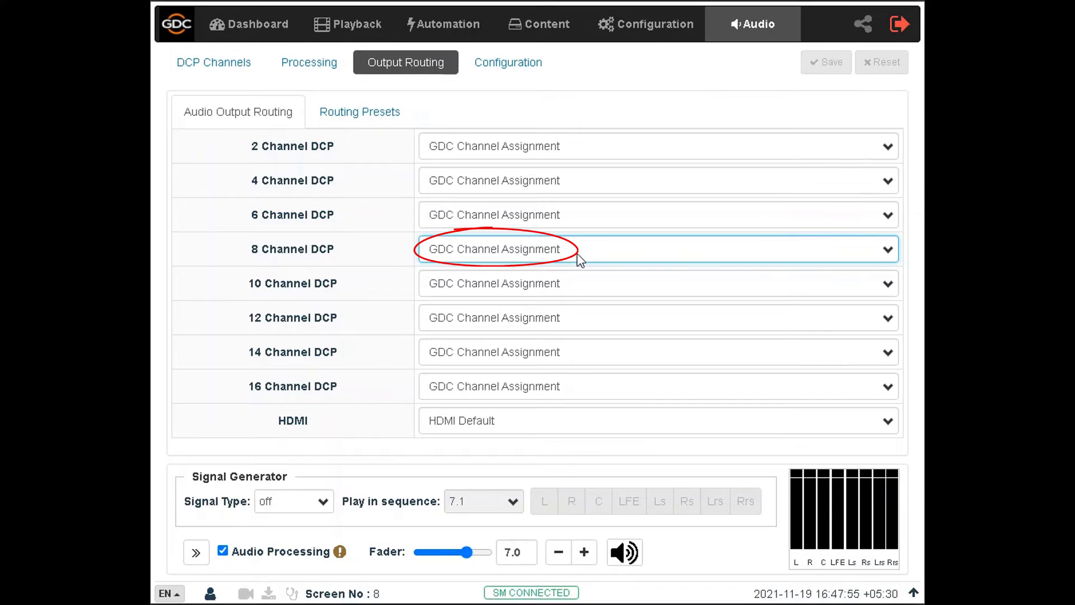
Step: Go to the routing presets and display the channel mapping of Sample_AudioRouting
left_click(389, 125)
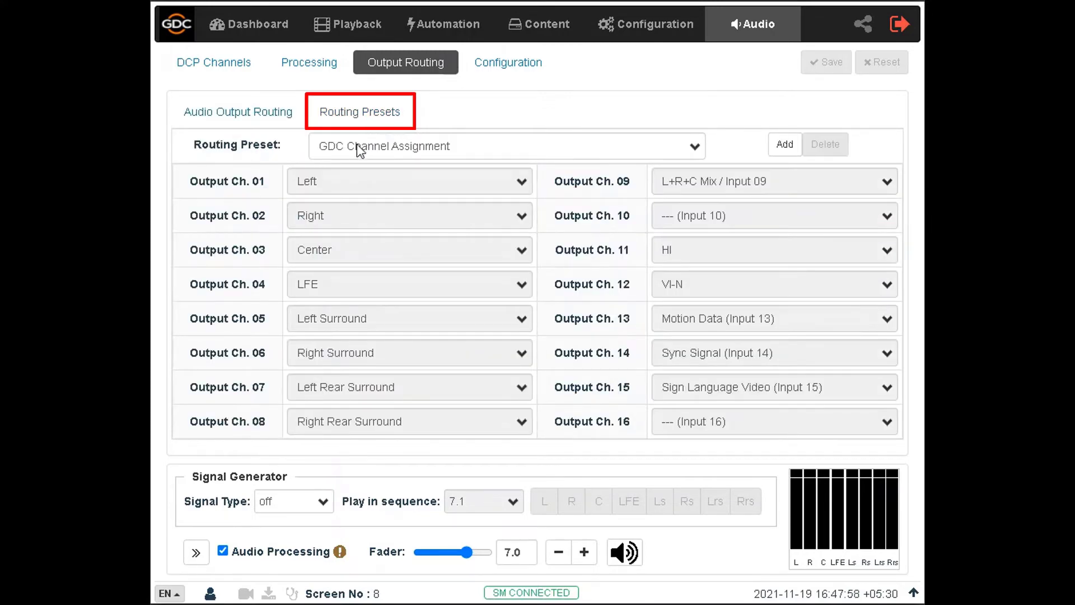
left_click(472, 152)
left_click(472, 152)
left_click(473, 155)
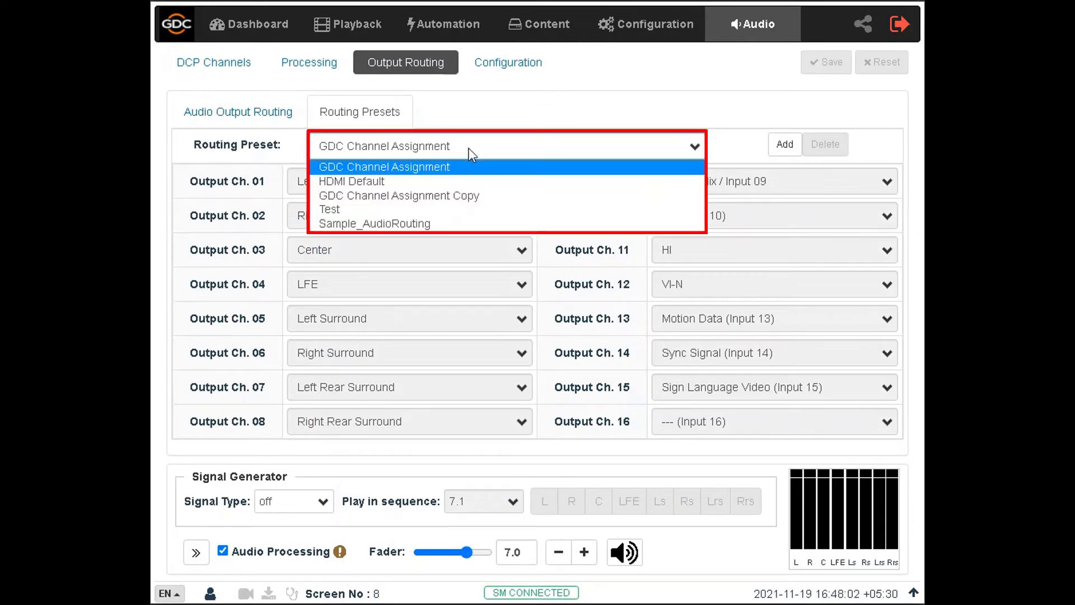
left_click(415, 223)
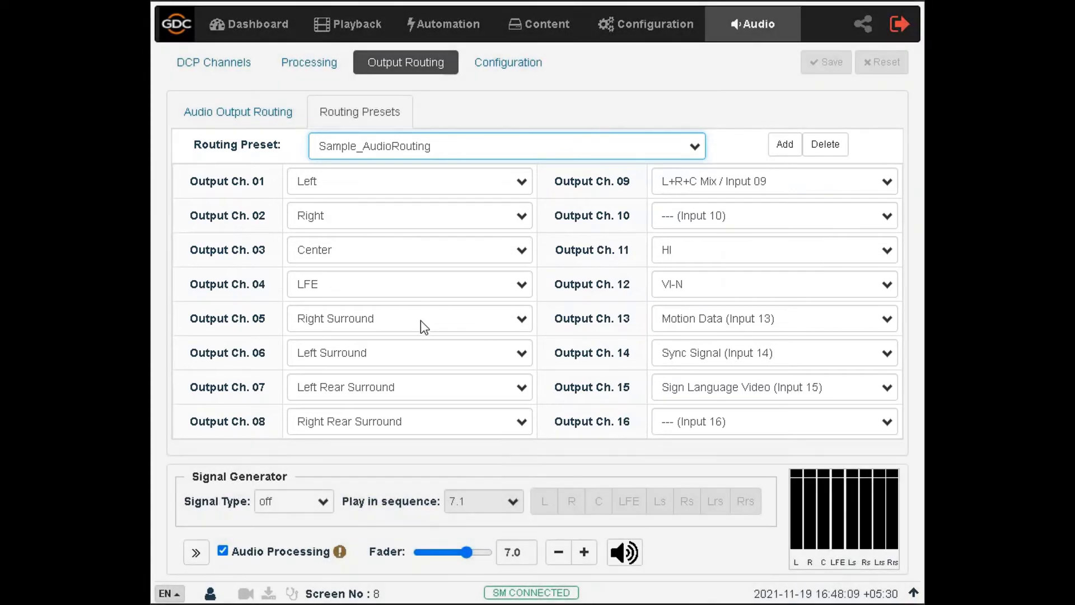
Step: Route Left Surround to output channel 05 and Right Surround to output channel 06 in Sample_AudioRouting, and discard the changes
left_click(421, 321)
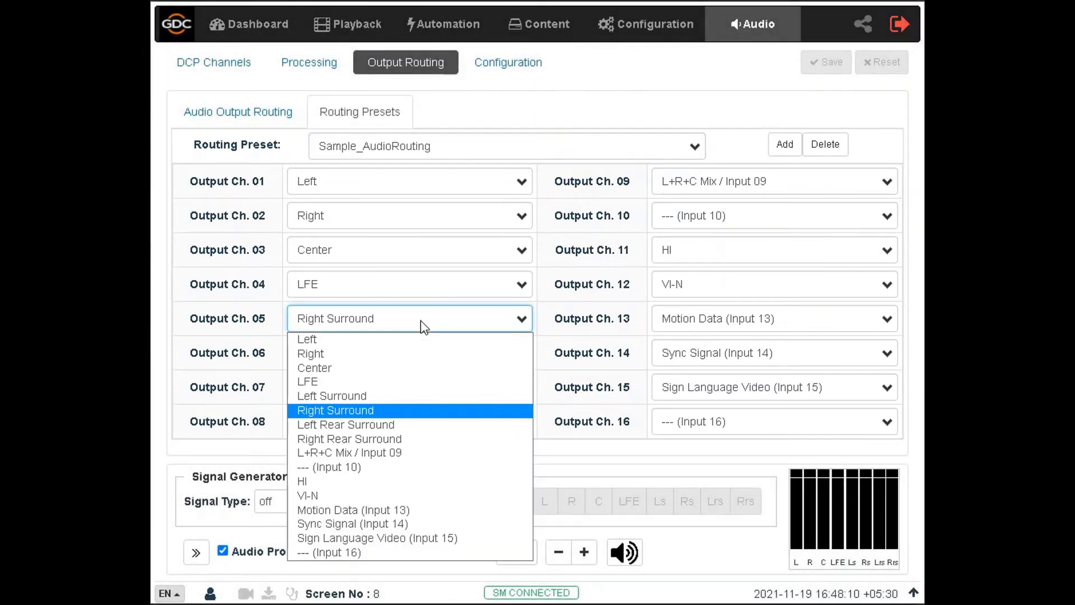
left_click(369, 396)
left_click(376, 353)
left_click(368, 189)
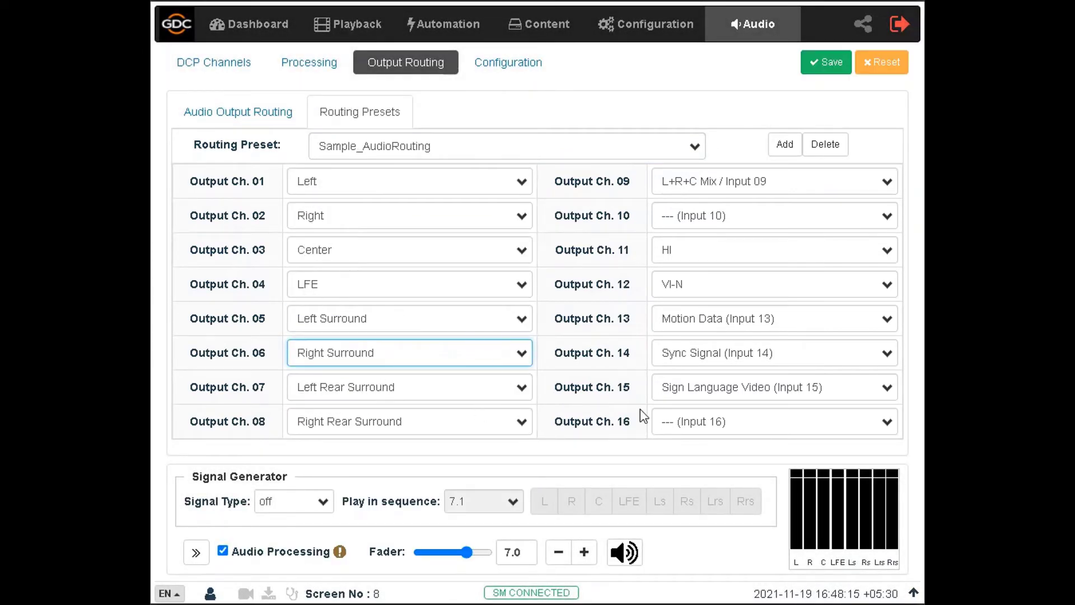
left_click(876, 71)
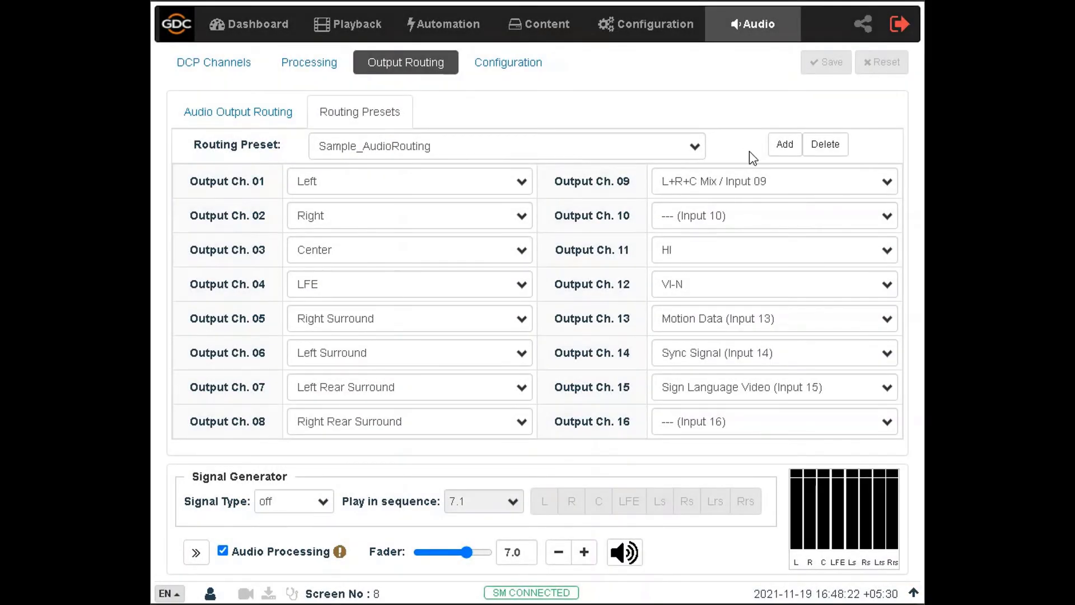
Step: Add a routing preset named "New_Audio Routing Preset"
left_click(782, 152)
type("New")
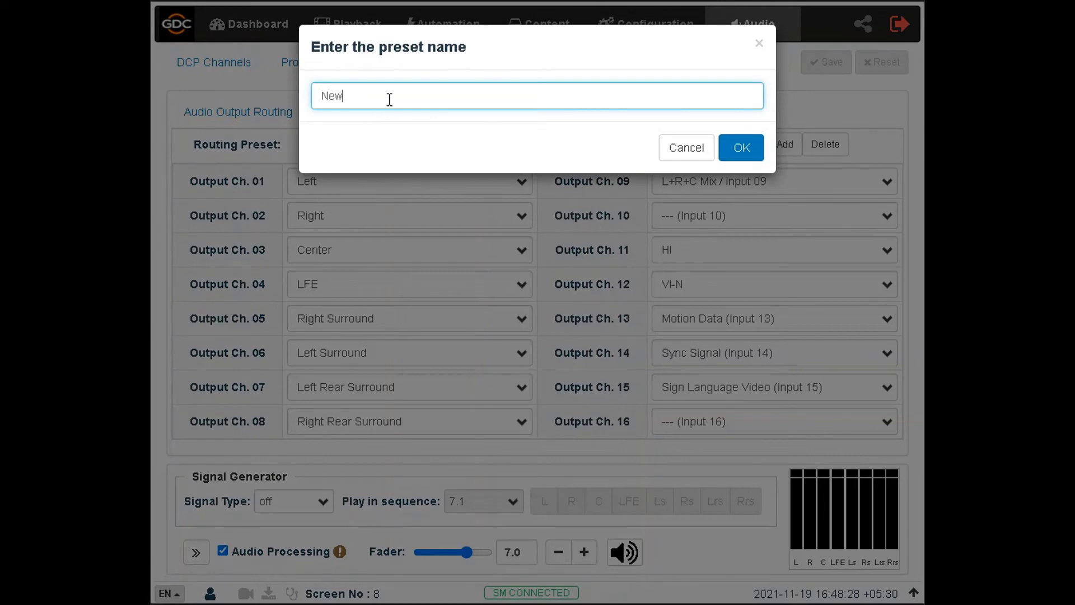
type("_Audio Routing Preset")
left_click(738, 152)
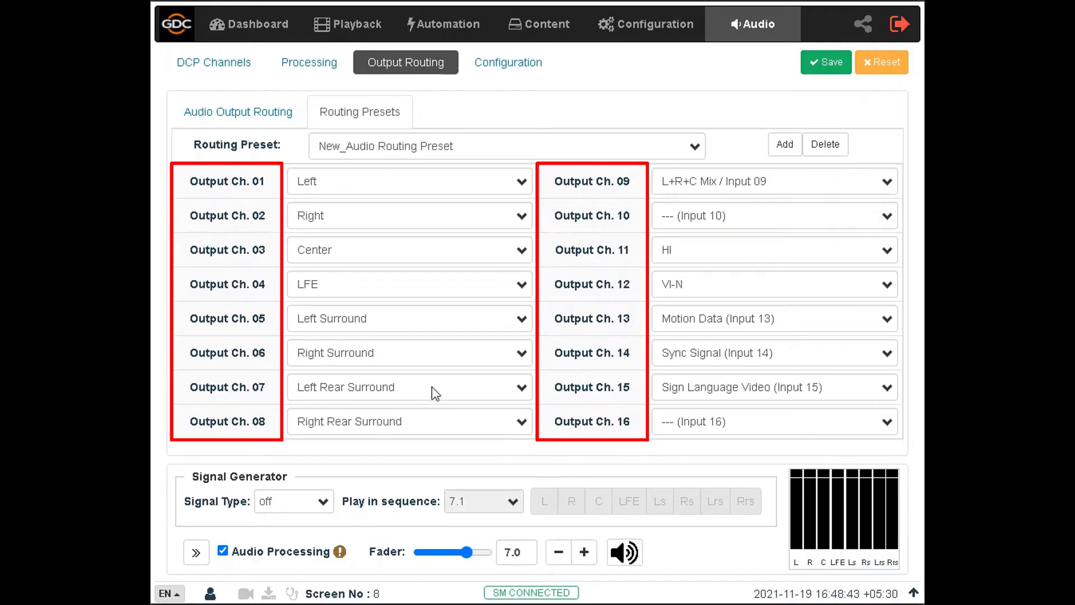
Step: Assign Right Surround to output channel 05 and Left Surround to output channel 06 in the new routing preset
left_click(459, 322)
left_click(388, 409)
left_click(364, 318)
left_click(386, 411)
left_click(385, 361)
key("Up")
key("Return")
Step: Assign Right Rear Surround to output channel 07 and Left Rear Surround to output channel 08, and save the routing preset
left_click(372, 392)
left_click(396, 249)
left_click(392, 422)
left_click(365, 246)
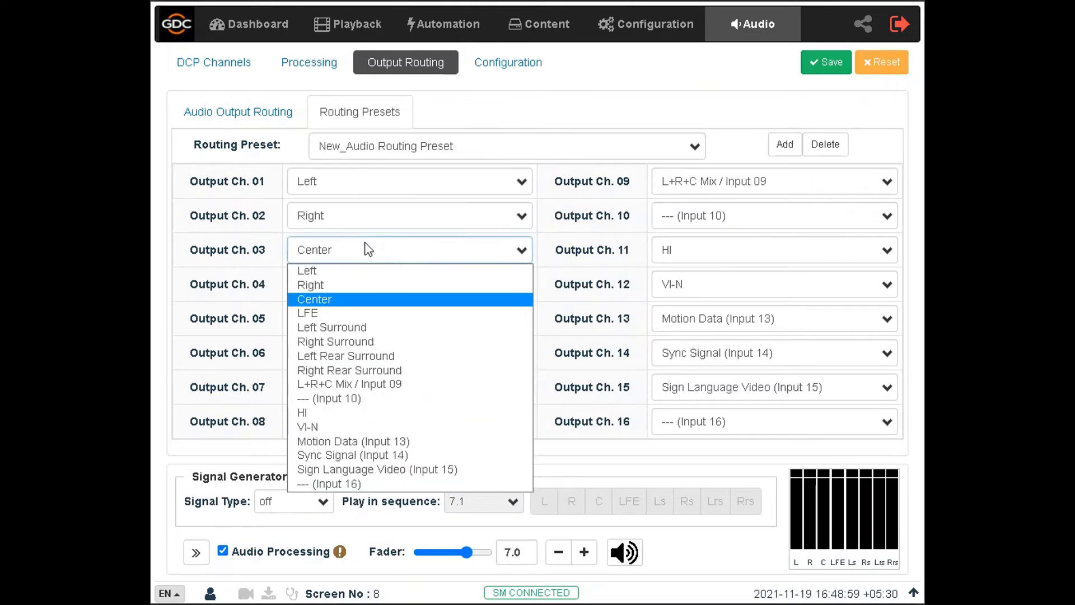
left_click(469, 411)
left_click(454, 270)
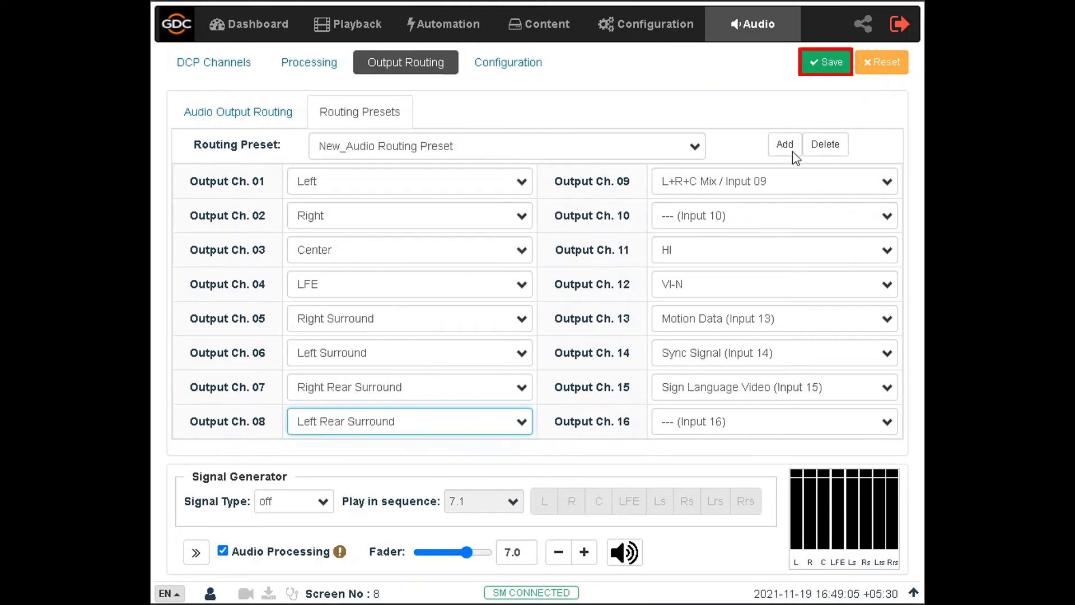
left_click(828, 70)
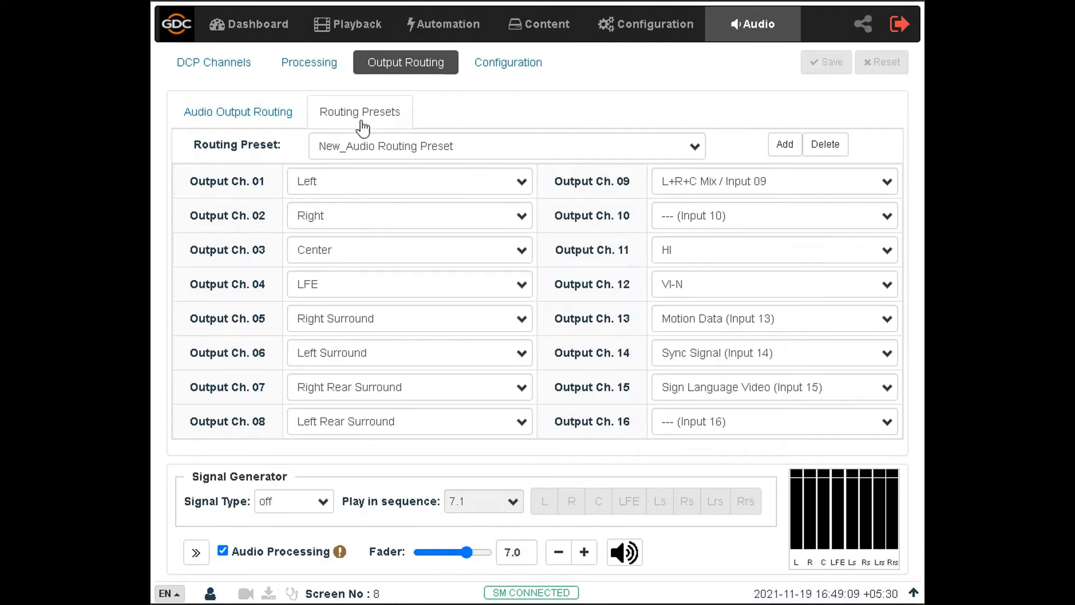
Step: Select New_Audio Routing Preset as the output routing for 8 Channel DCPs and reset the change without saving
left_click(263, 121)
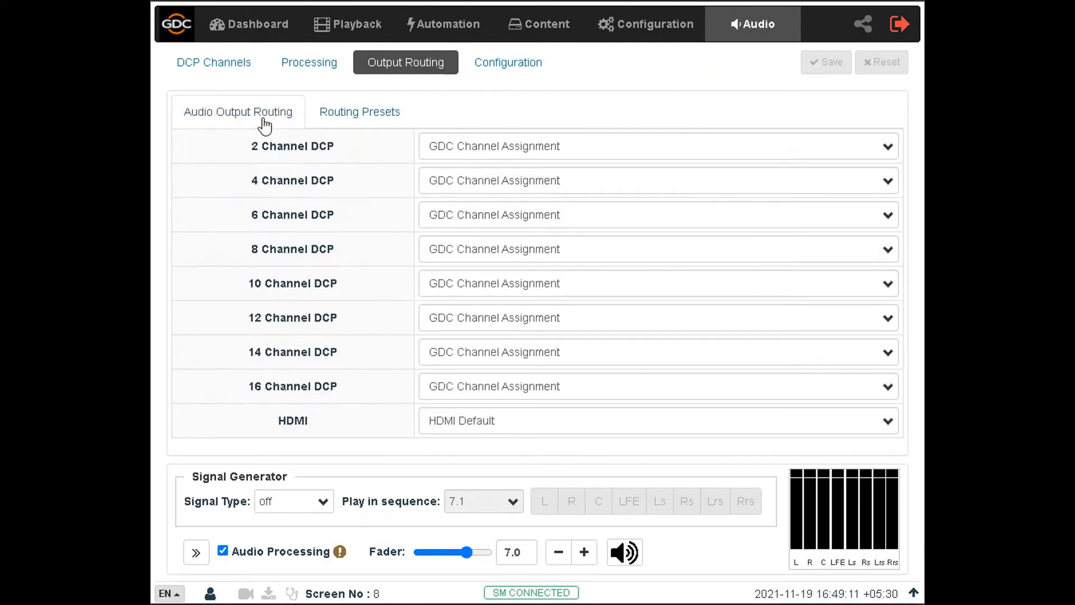
left_click(626, 249)
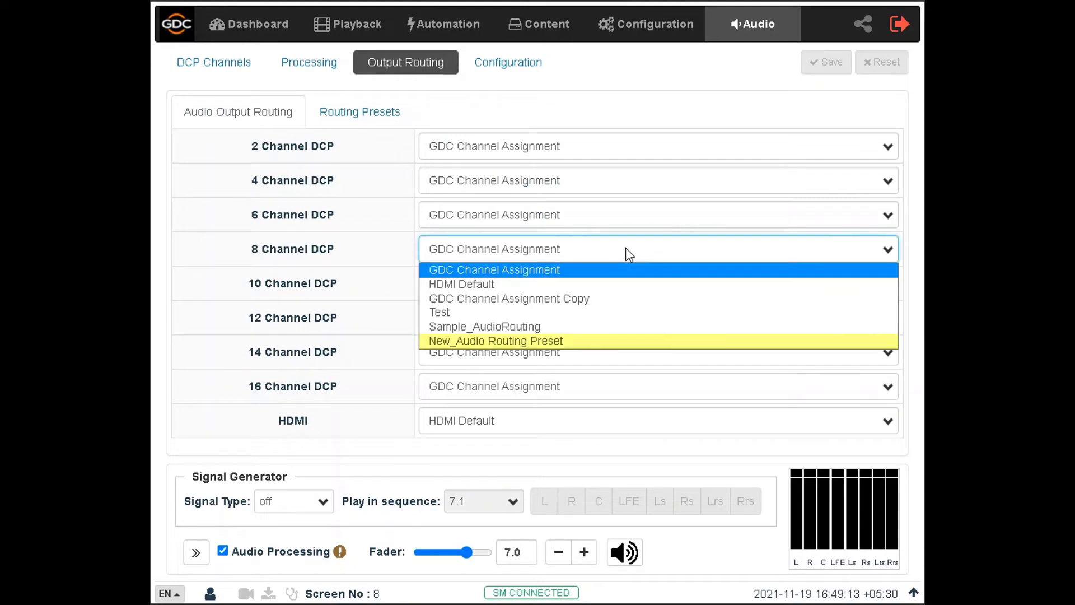
left_click(595, 342)
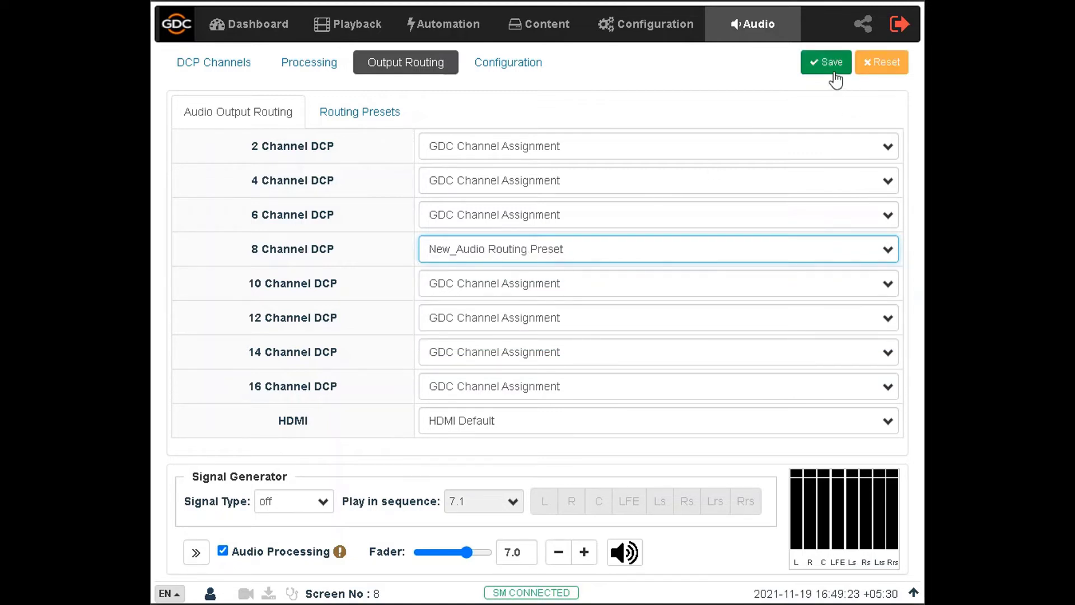
left_click(883, 70)
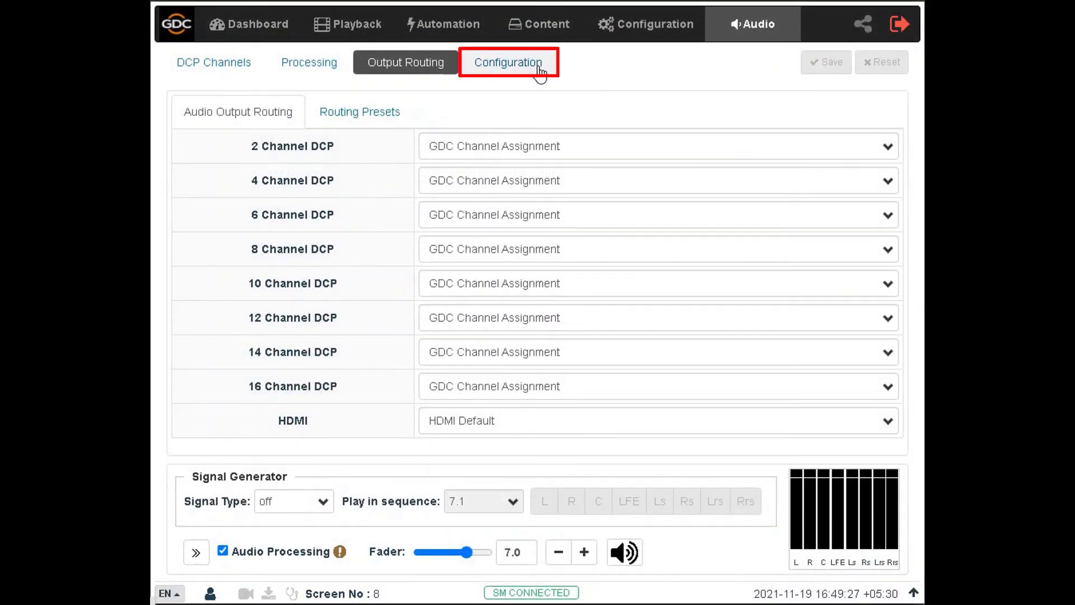
Step: In the audio configuration, try a global delay of -31 ms and set it back to 0 ms
left_click(540, 70)
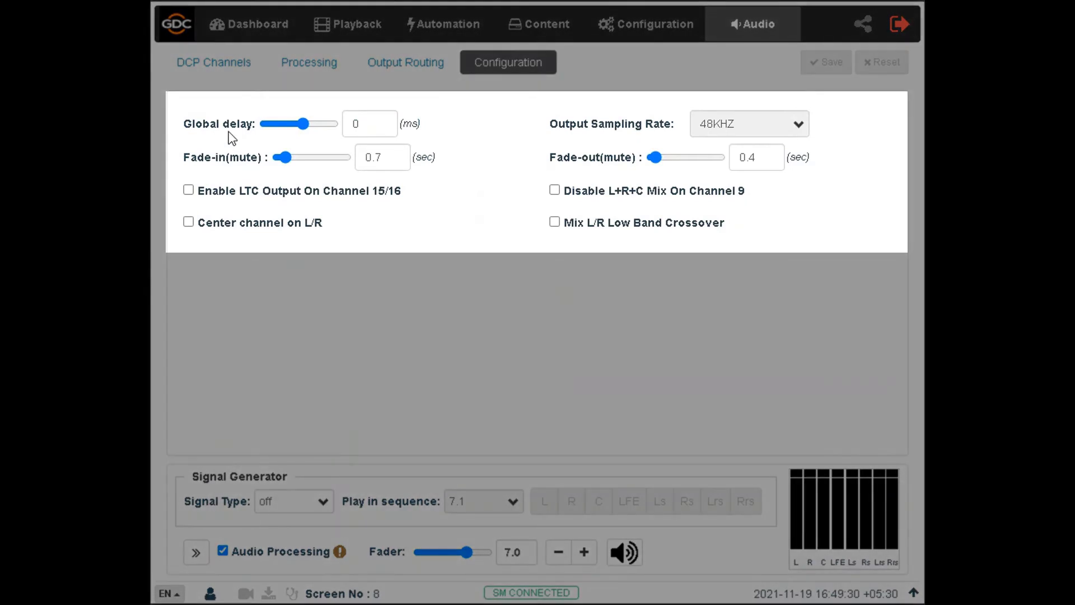
left_click(368, 124)
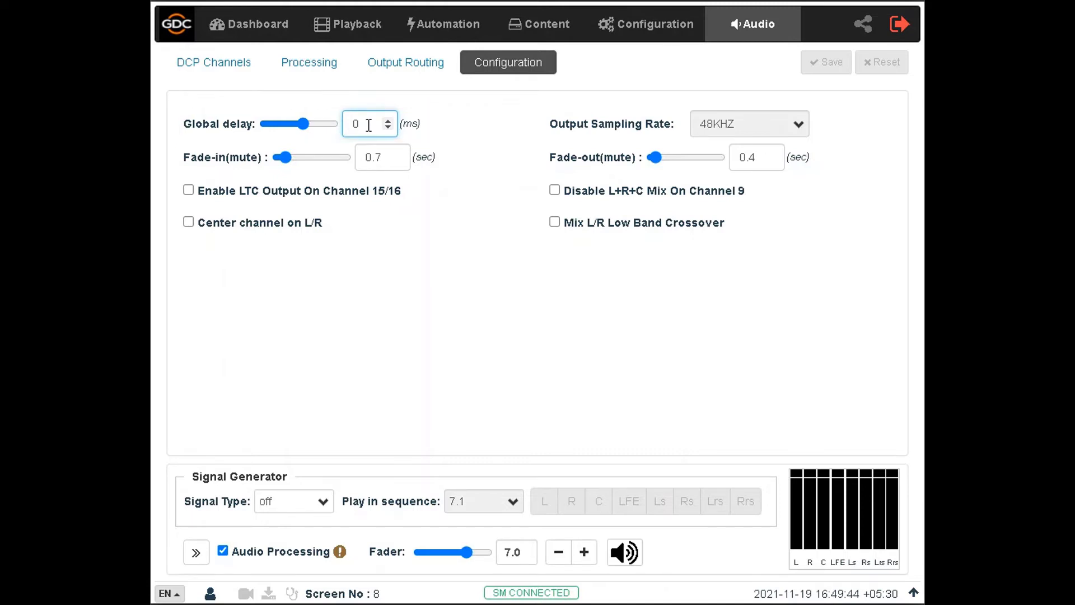
left_click_drag(303, 128, 298, 127)
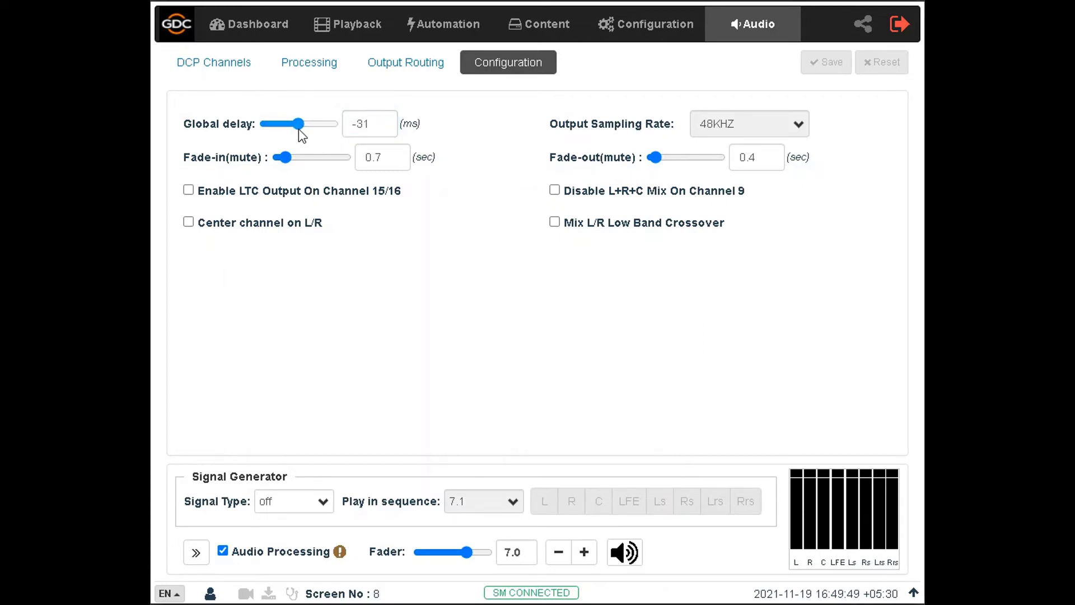
double_click(356, 123)
type("0")
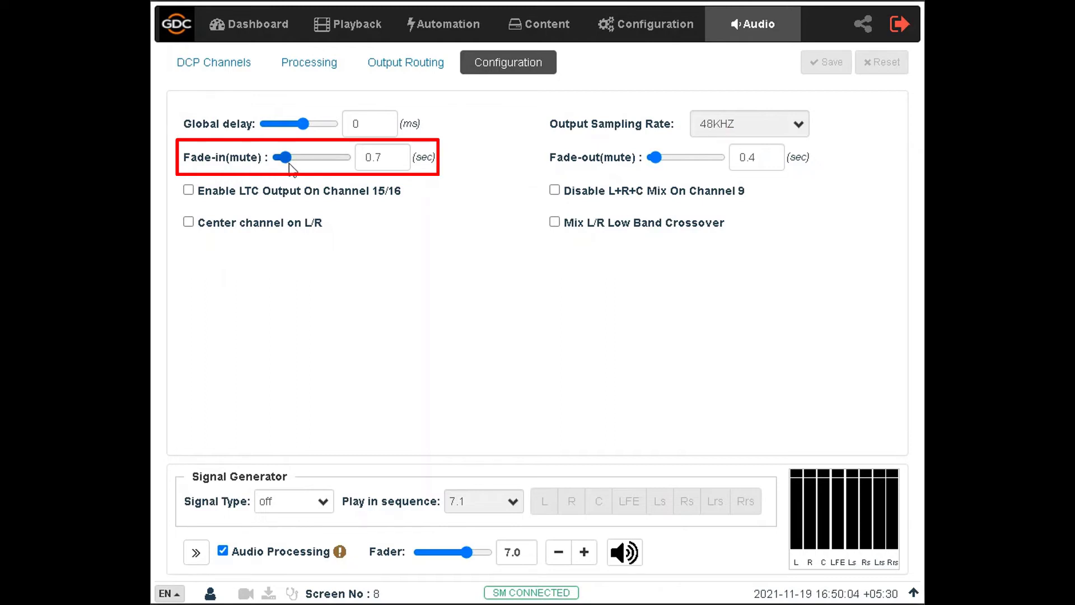
Step: Examine the fade-in and fade-out mute time settings
left_click(385, 156)
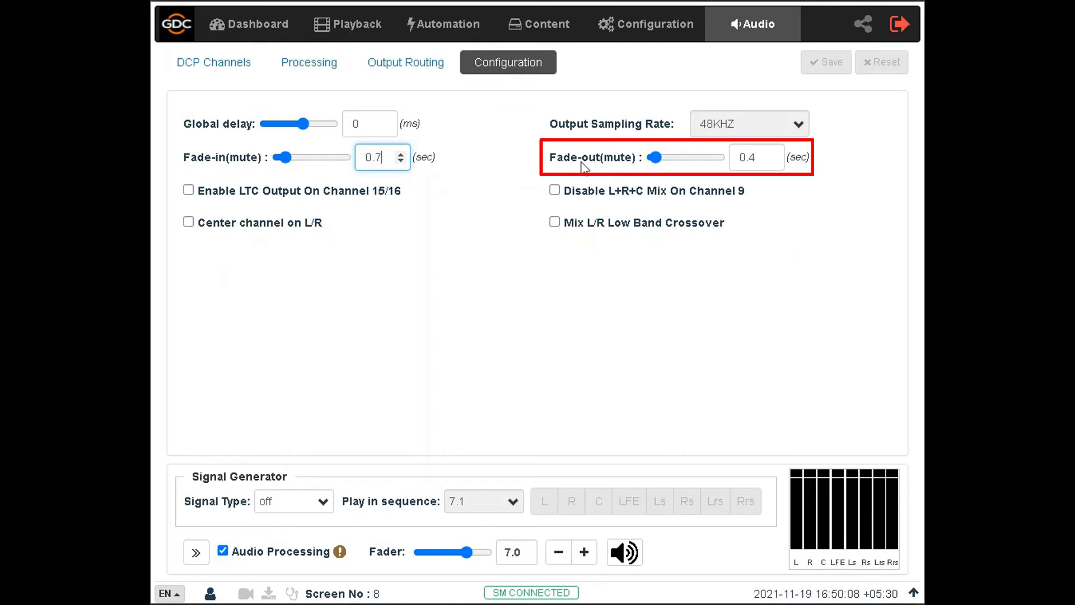
left_click(750, 157)
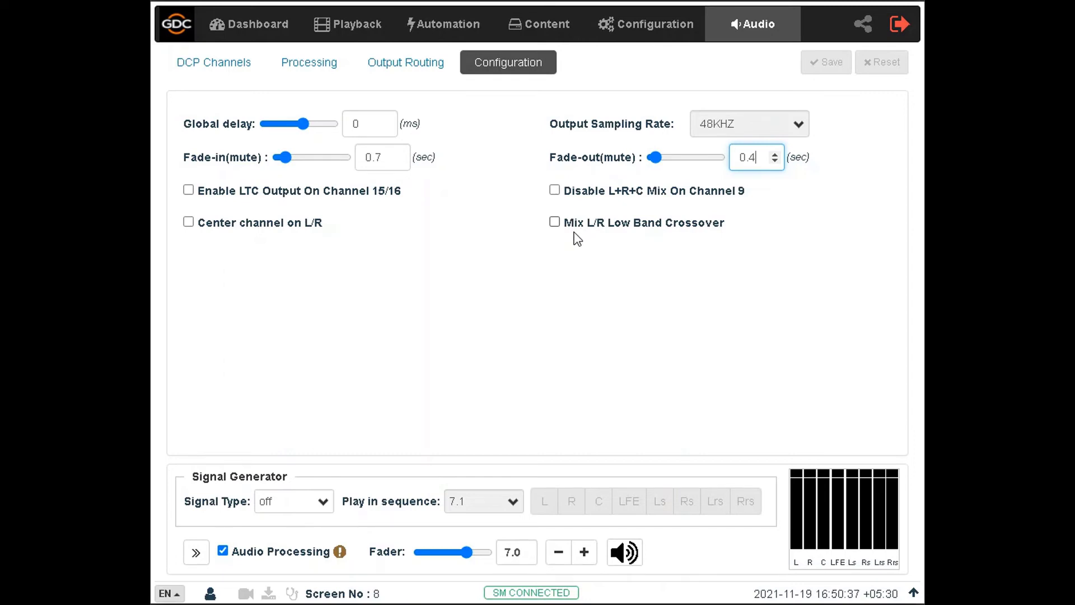
left_click(491, 261)
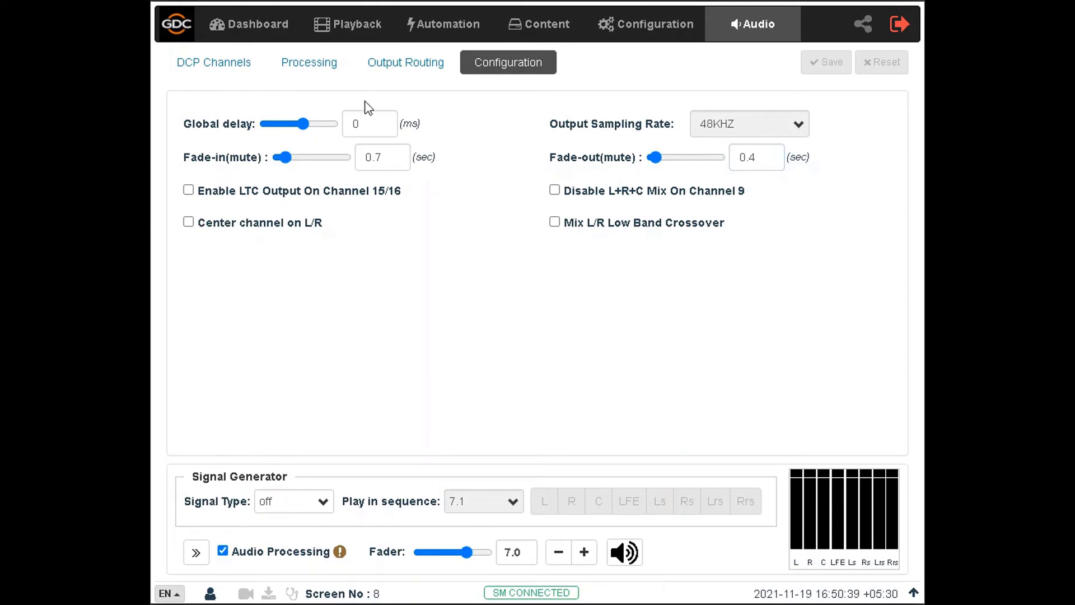
Step: View the audio processing settings of channels 9 to 16, including the Bass/Treble controls of channel 16
left_click(321, 70)
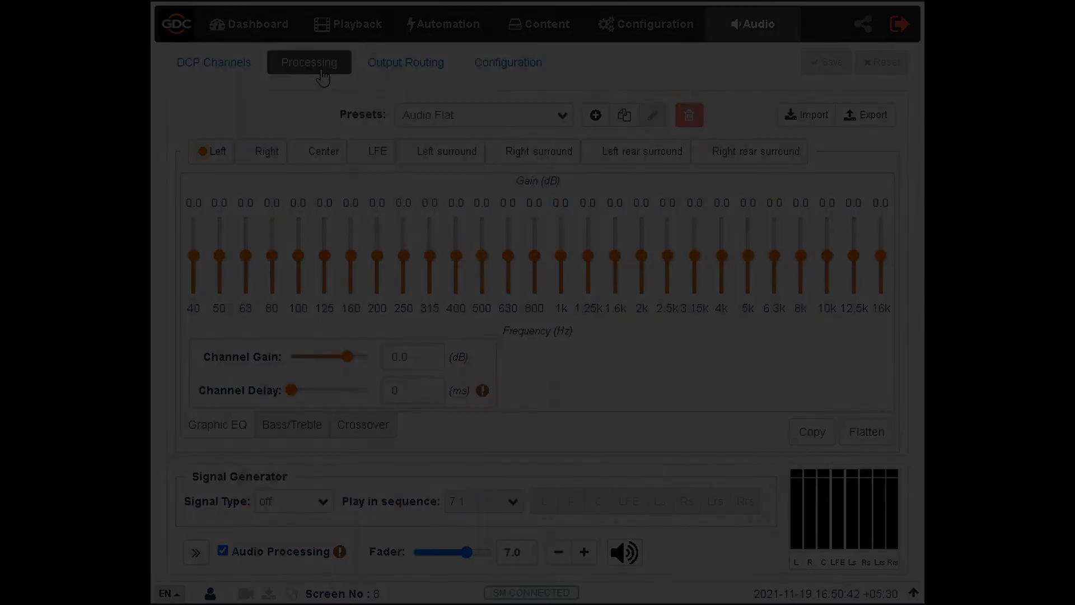
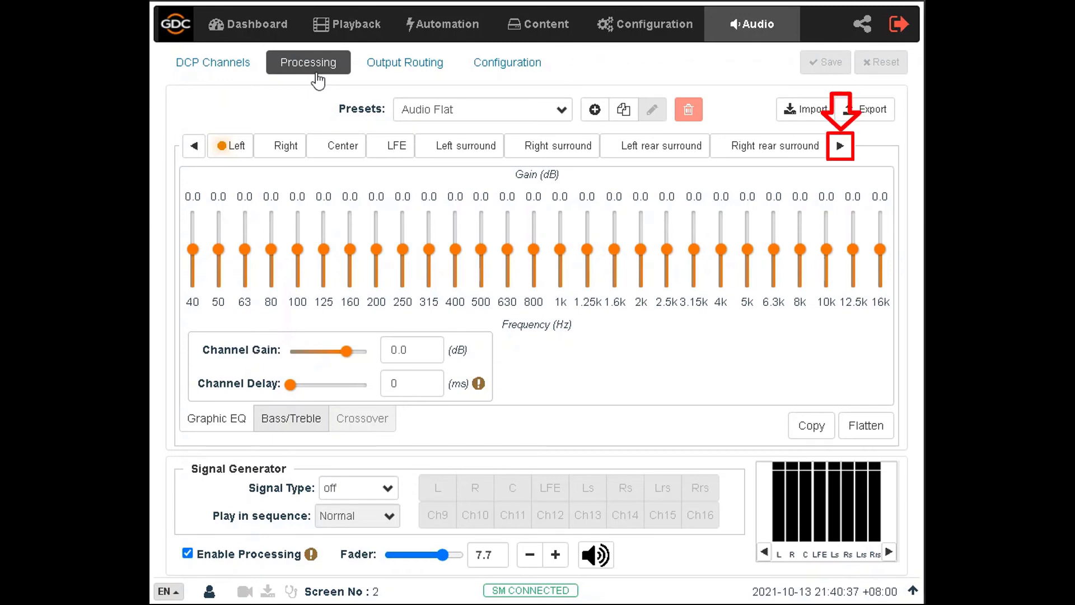
left_click(840, 147)
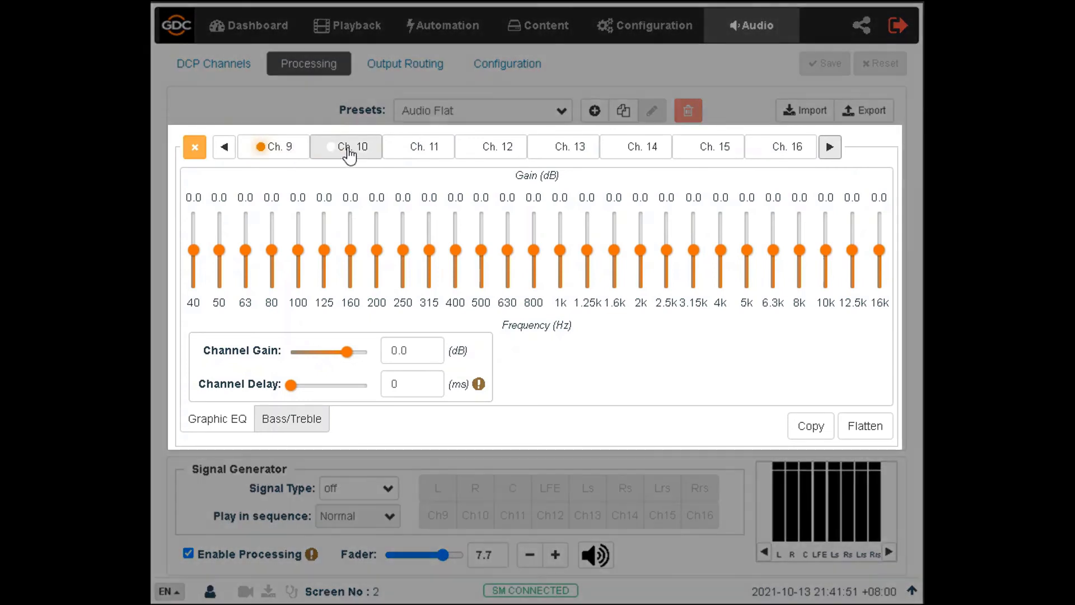
left_click(353, 148)
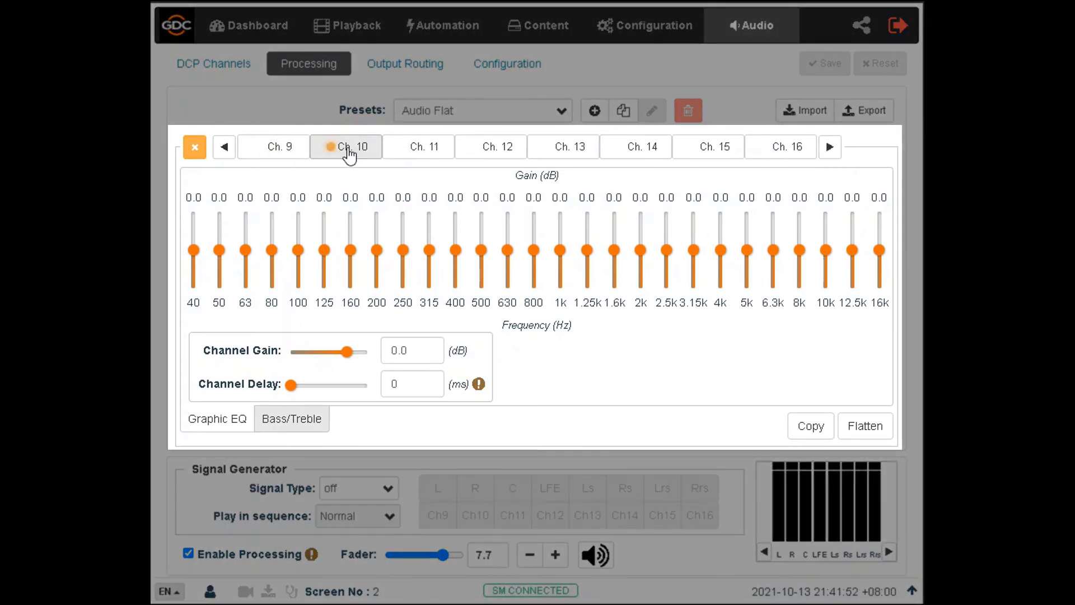
left_click(389, 150)
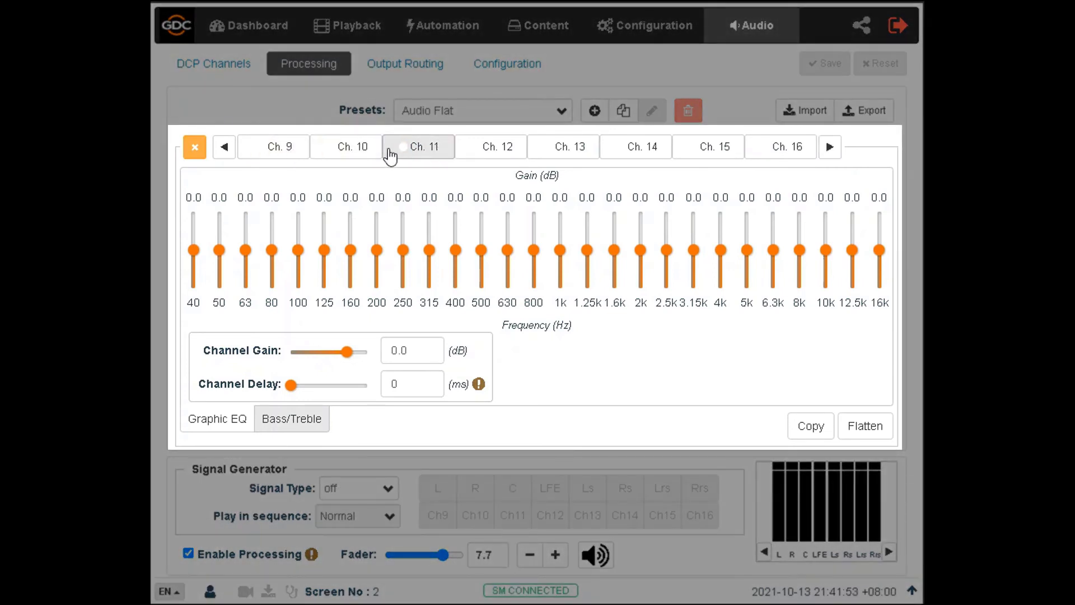
left_click(486, 152)
left_click(554, 149)
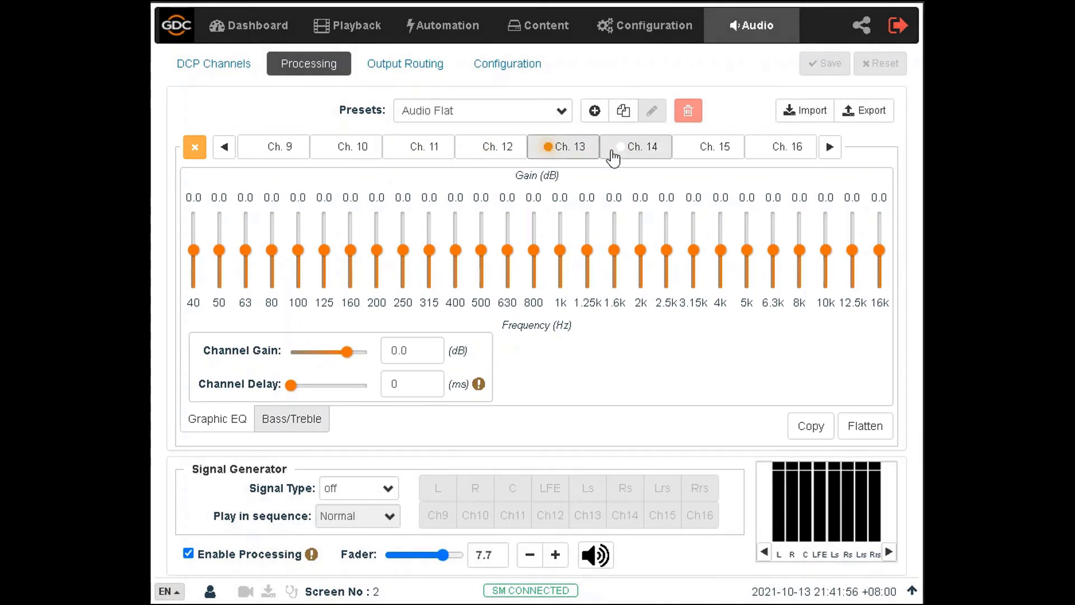
left_click(613, 158)
left_click(701, 154)
left_click(776, 162)
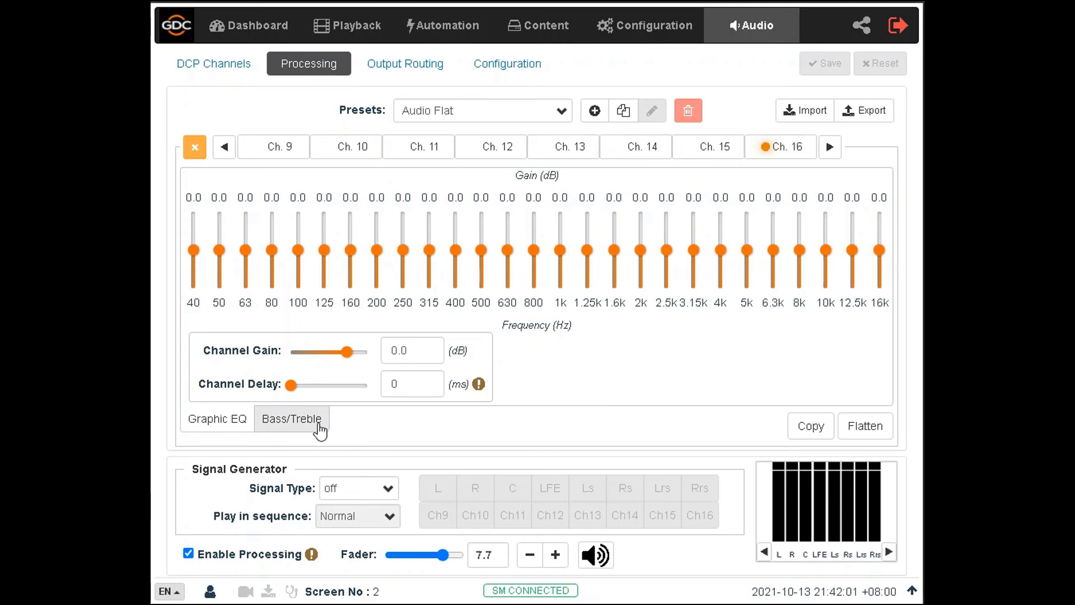
left_click(292, 419)
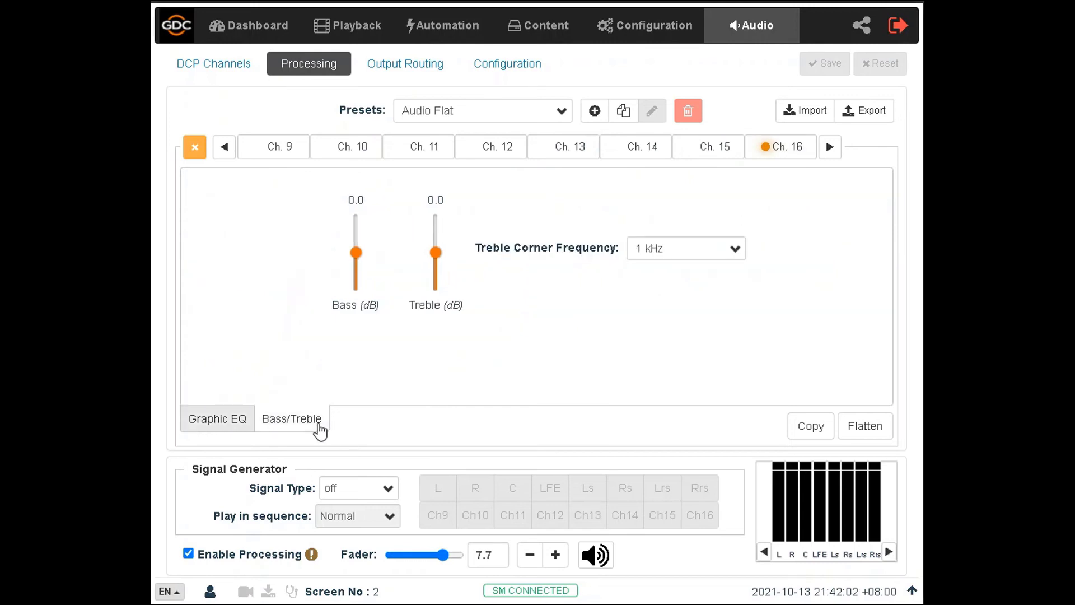
left_click(235, 431)
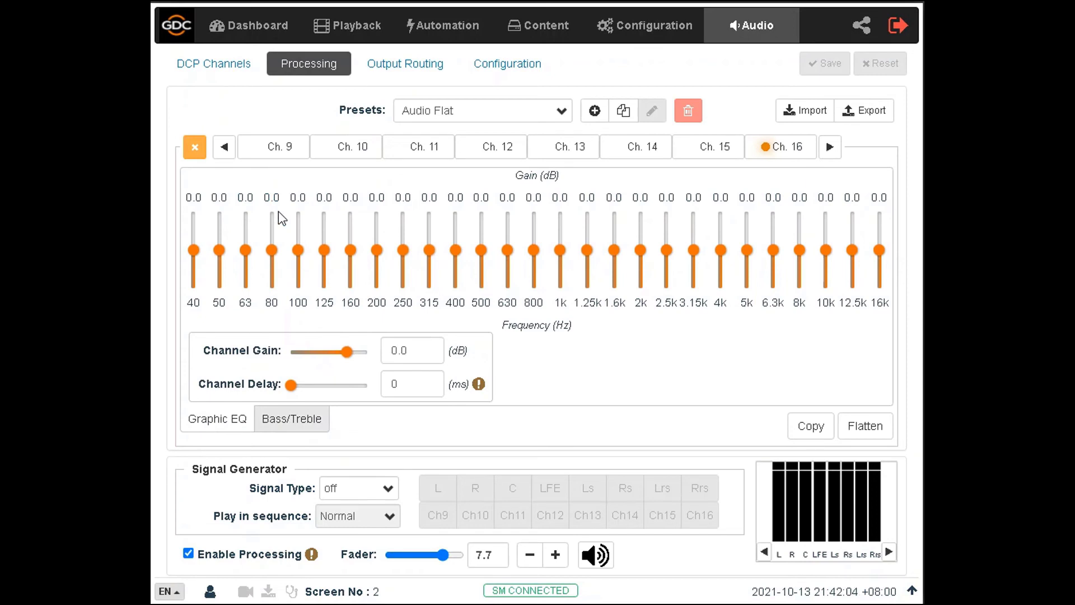
Step: Disable and re-enable processing for channels 9 to 16, and return to the first eight channels
left_click(195, 153)
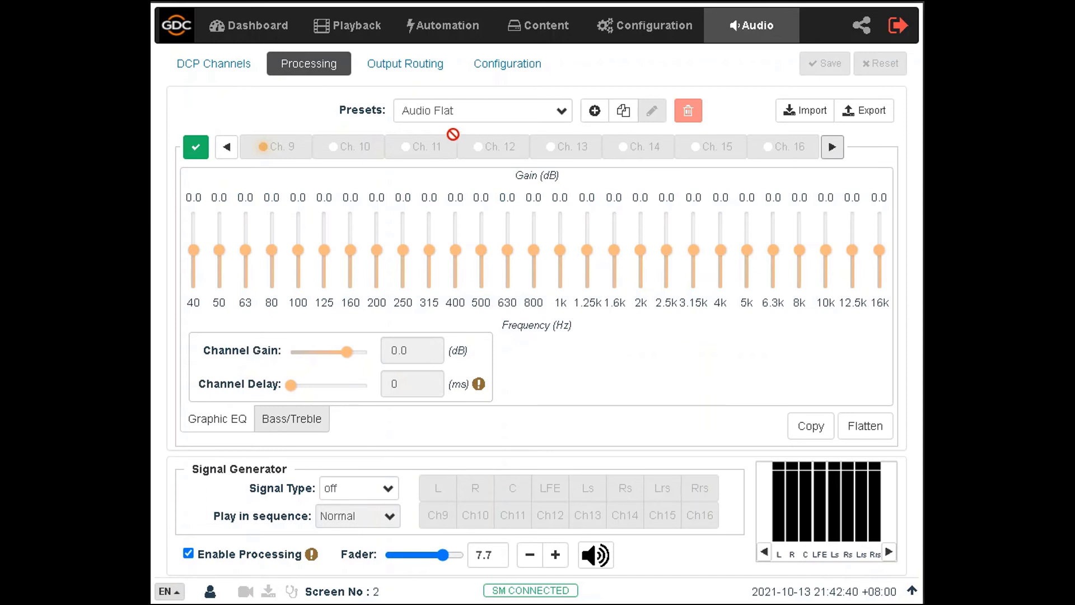
left_click(201, 153)
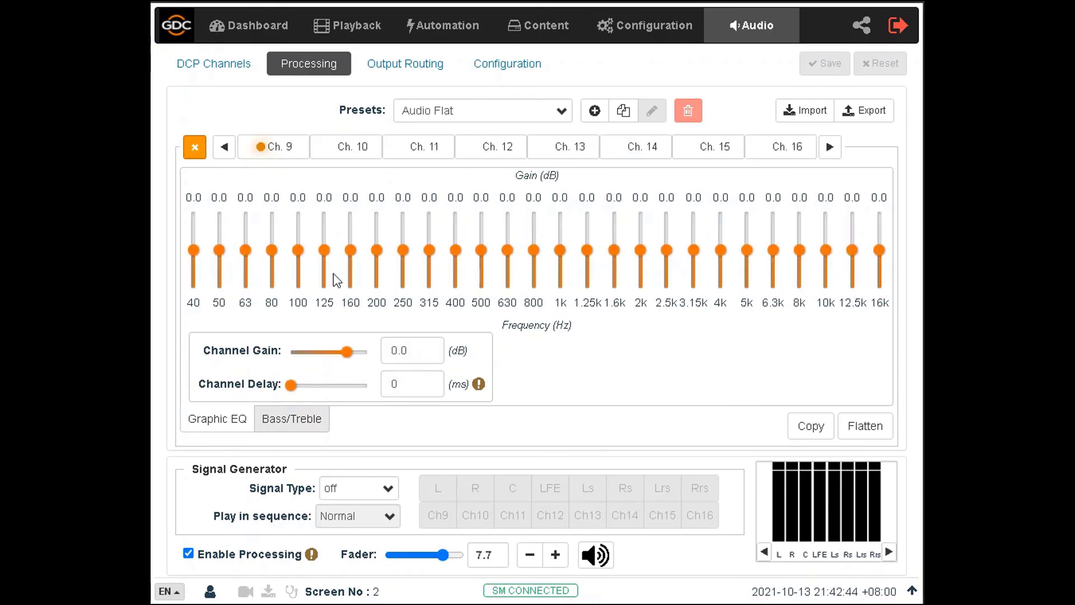
left_click(225, 148)
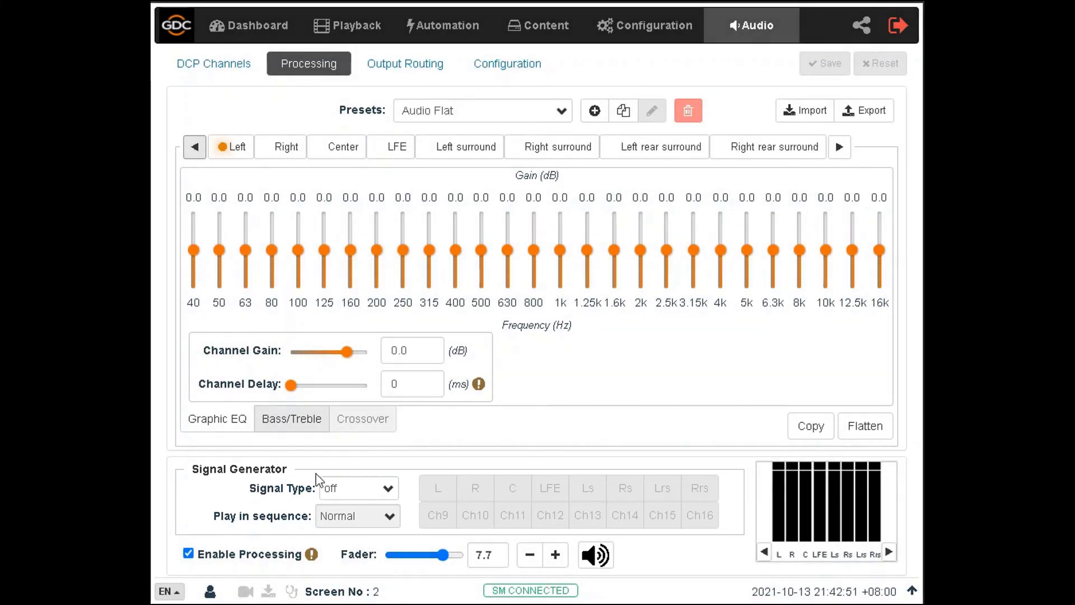
Step: Generate a 100 Hz sine test signal on the L, Ch10 and Ch11 channels
left_click(389, 490)
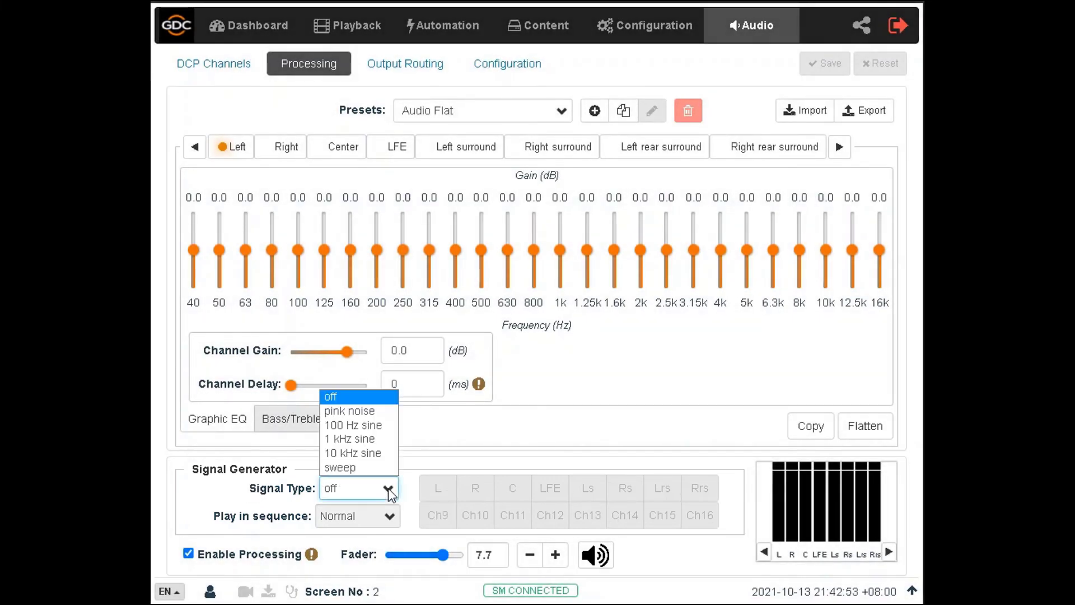
left_click(378, 430)
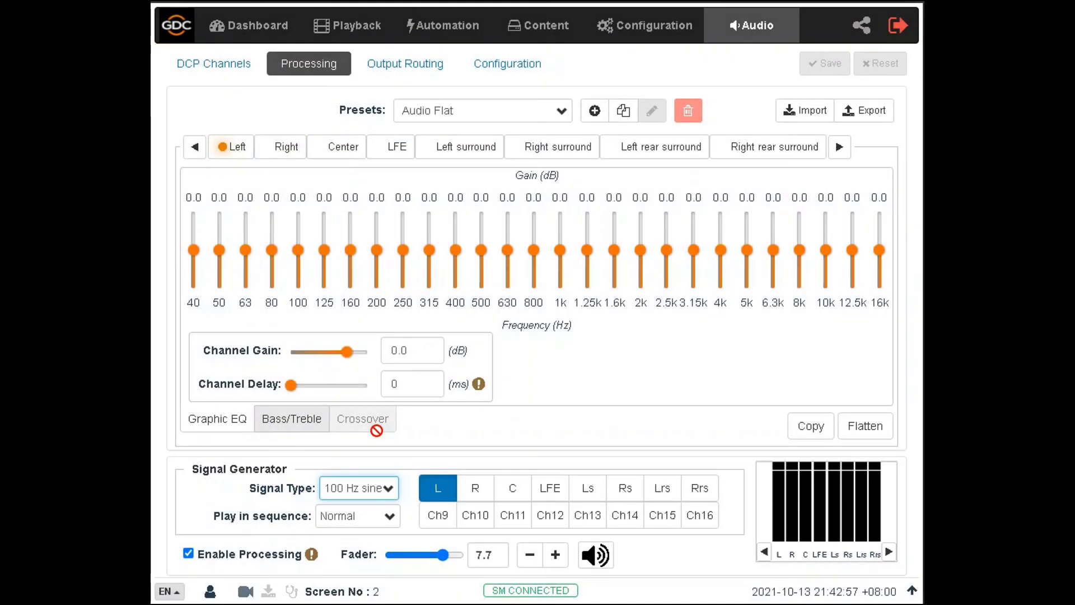
left_click(439, 497)
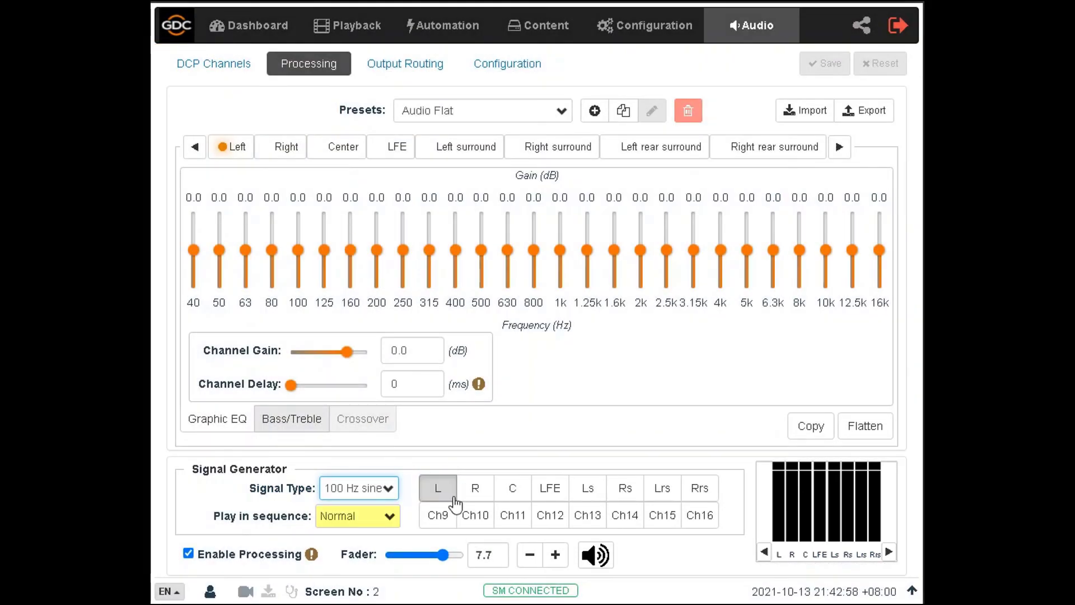
left_click(482, 523)
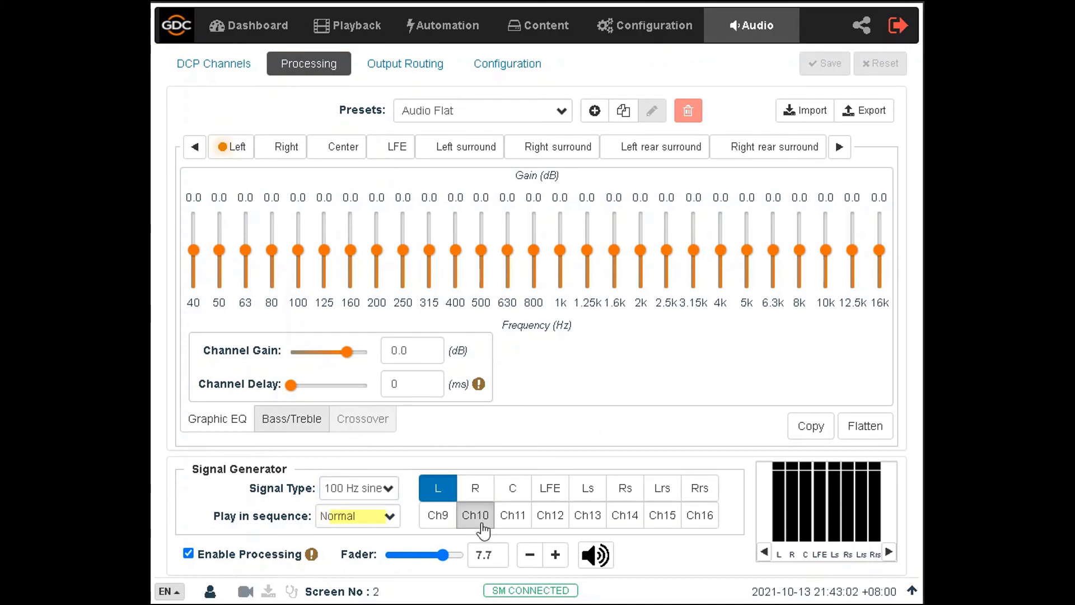
left_click(481, 523)
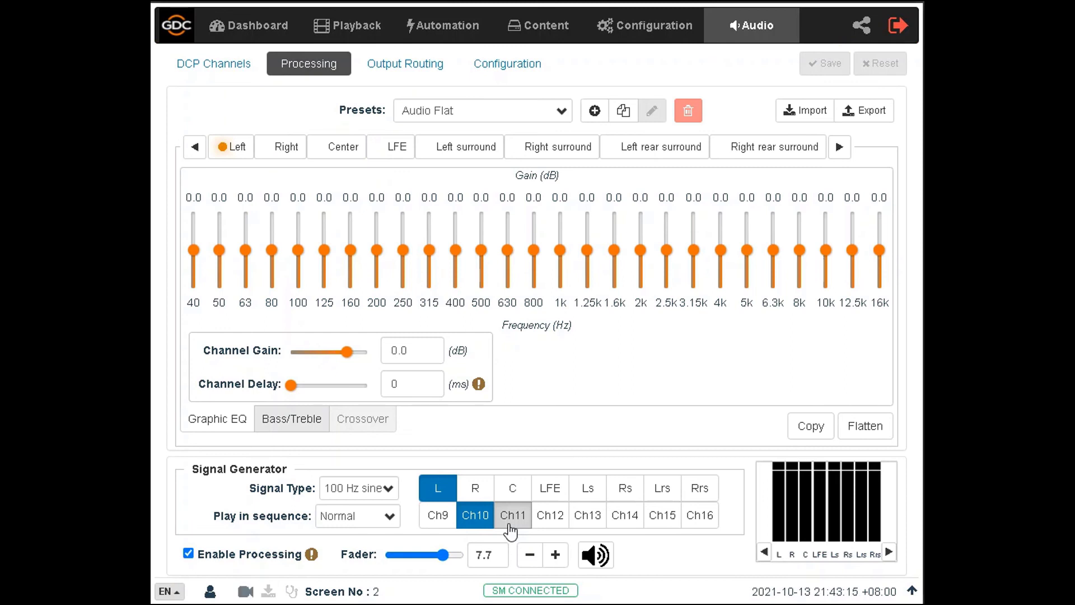
left_click(509, 525)
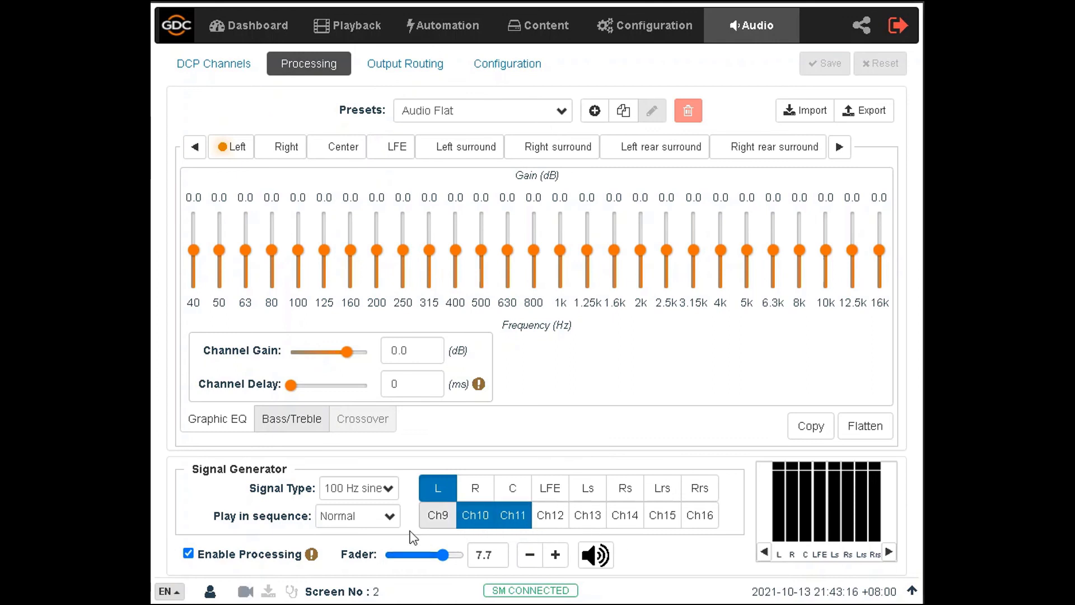
Step: Play the test signal in sequence through 16 Channels and check the level meters for channels 9 to 16 and the first eight
left_click(392, 518)
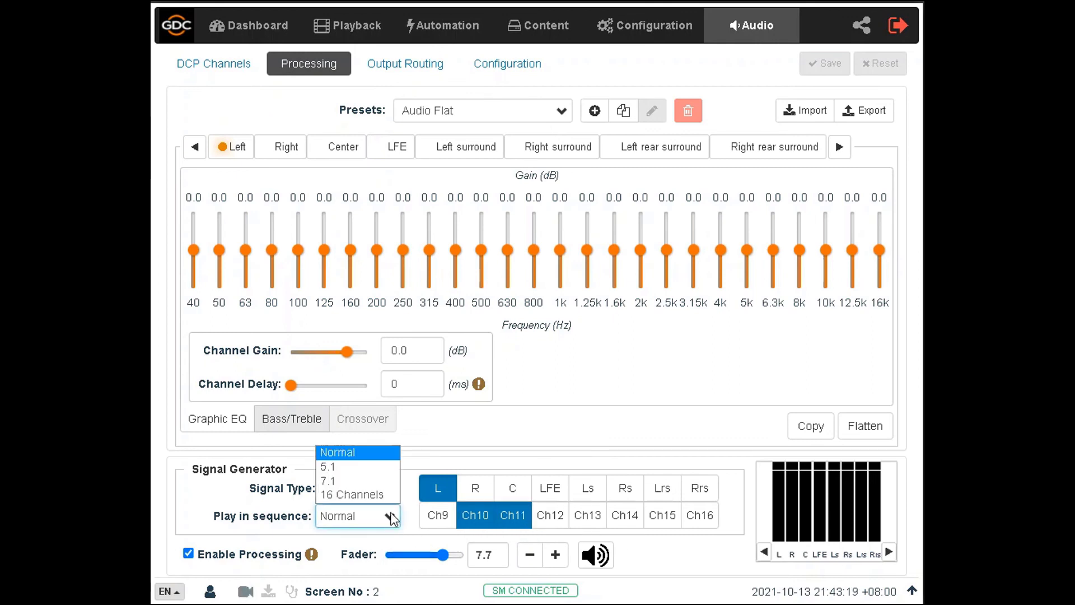
left_click(378, 495)
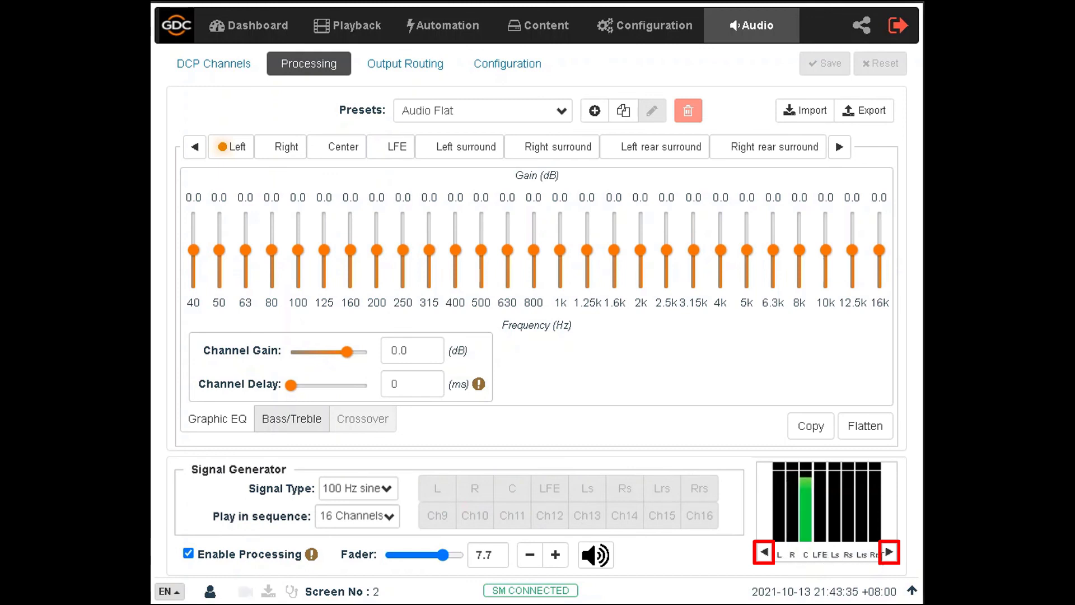
left_click(890, 556)
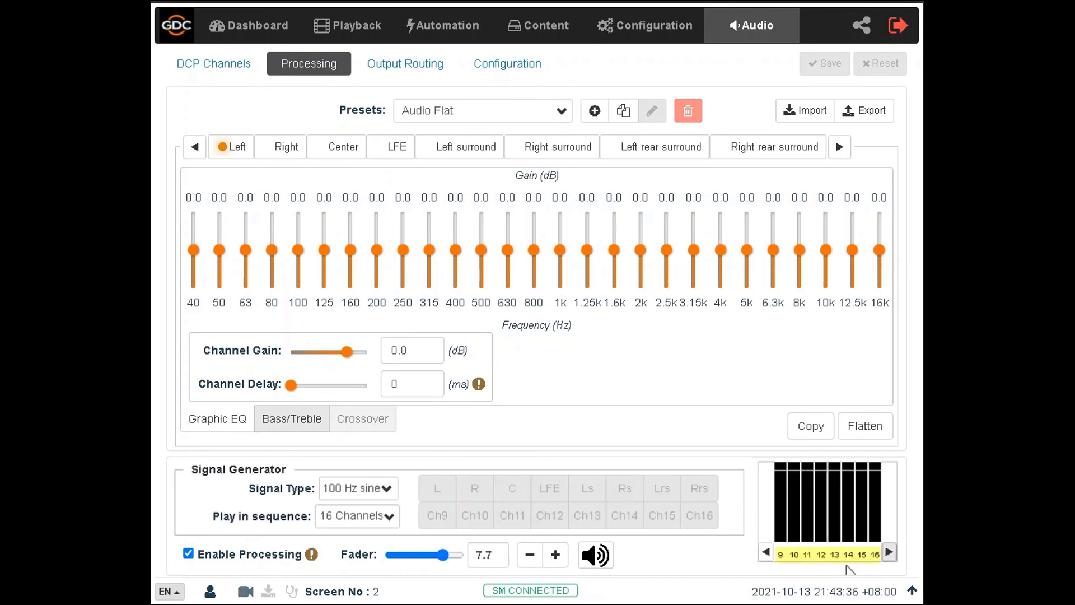
left_click(766, 553)
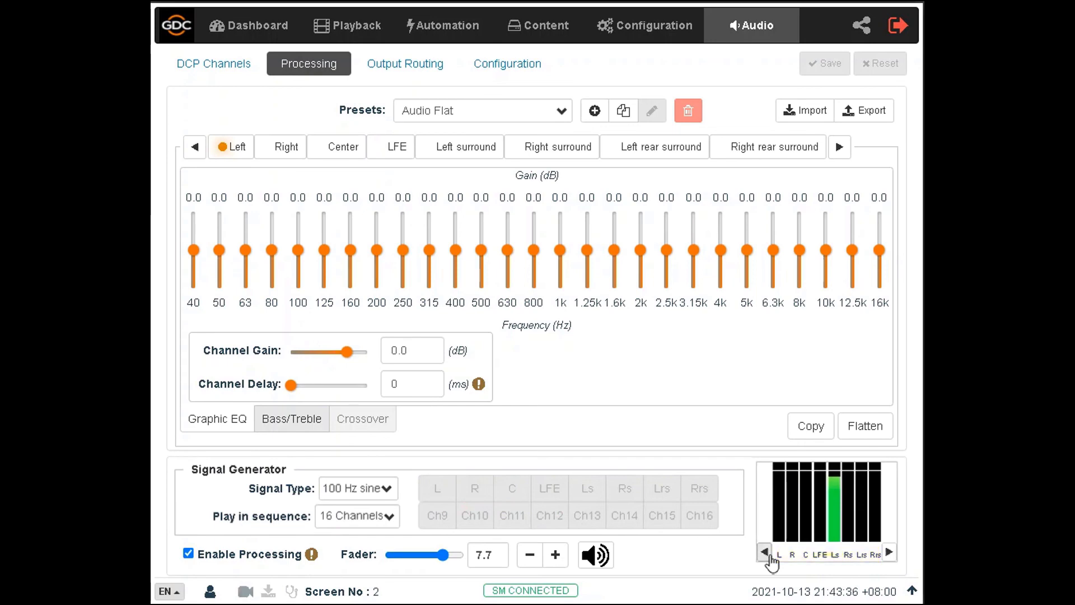
Step: Return the play sequence to Normal, and turn the signal generator off after trying pink noise
left_click(391, 516)
left_click(338, 452)
left_click(388, 488)
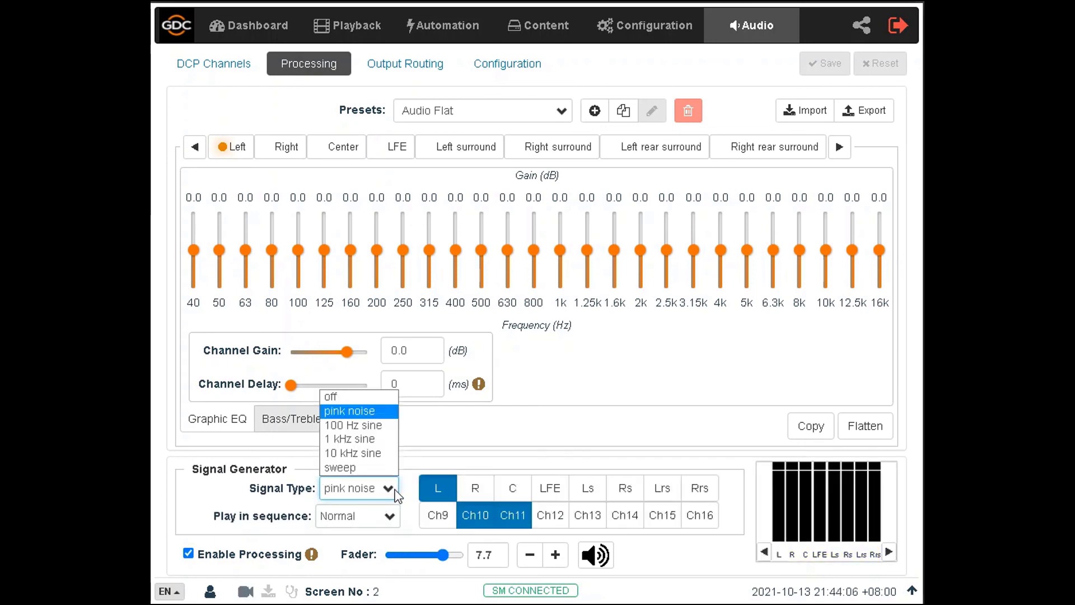
left_click(347, 411)
left_click(389, 488)
left_click(347, 396)
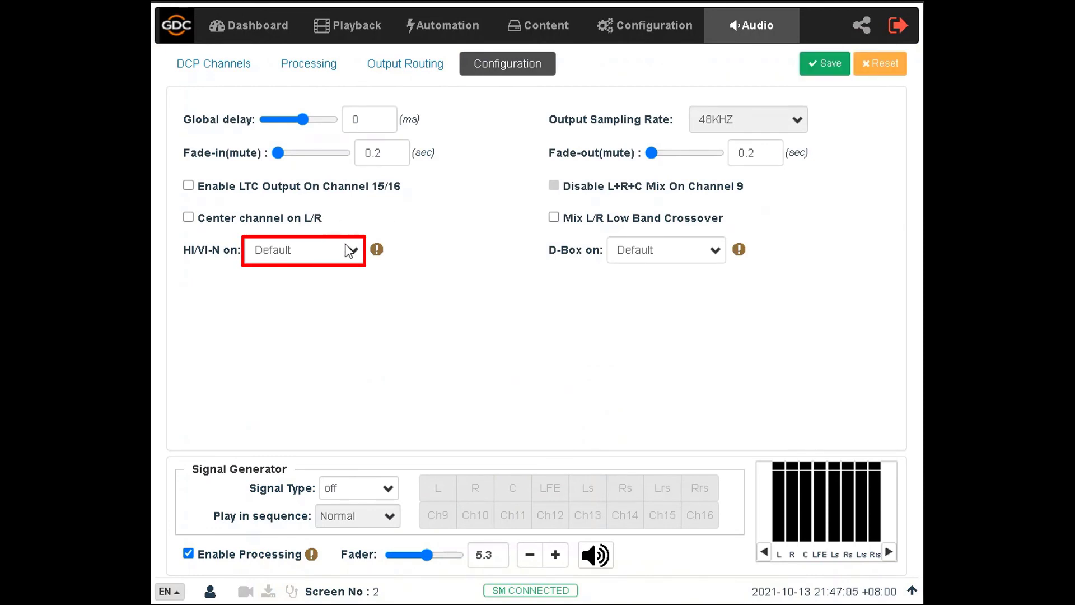
Step: Examine the channel options and information notes for HI/VI-N and D-Box in the audio configuration, leaving both on Default
left_click(352, 251)
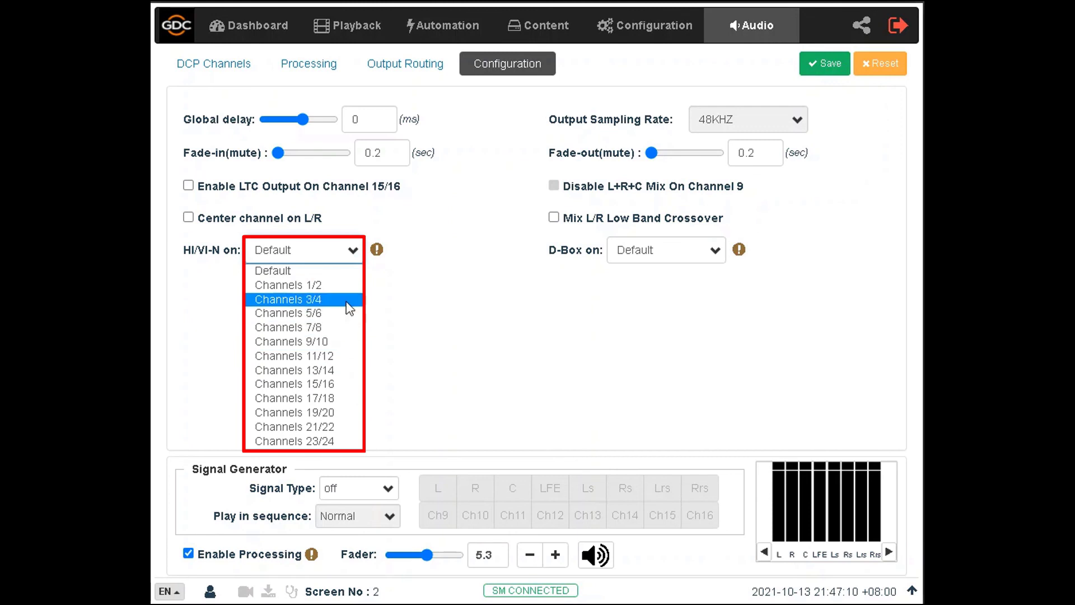
left_click(442, 314)
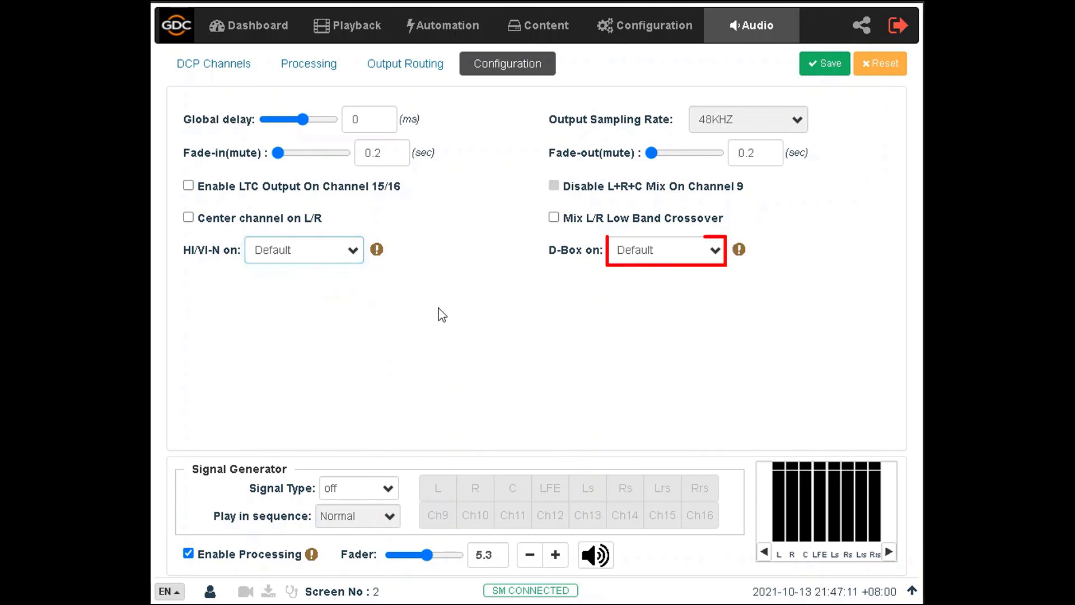
left_click(671, 249)
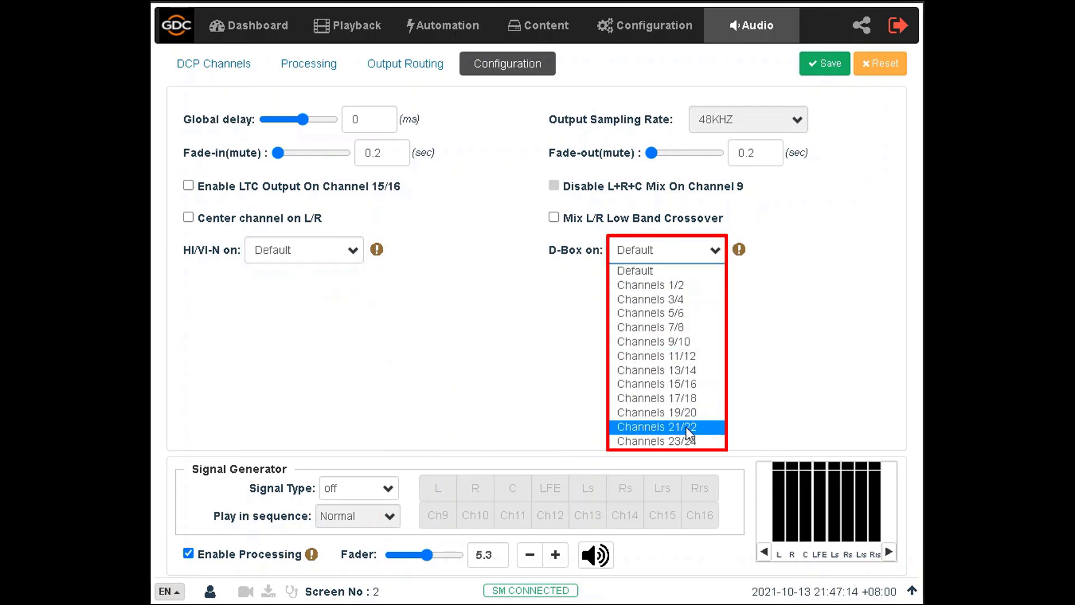
left_click(772, 298)
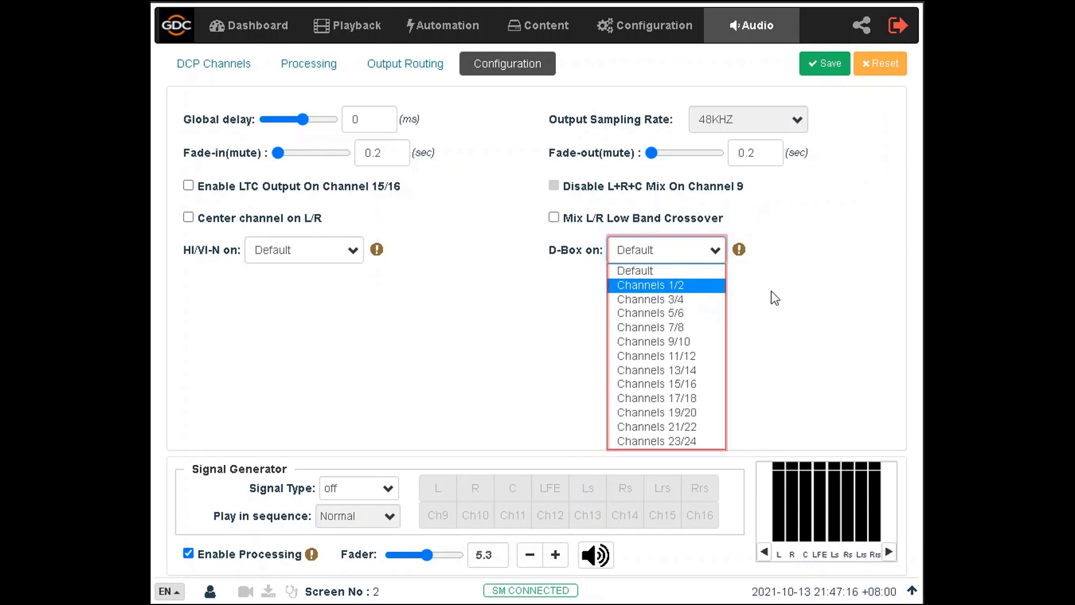
mouse_move(741, 256)
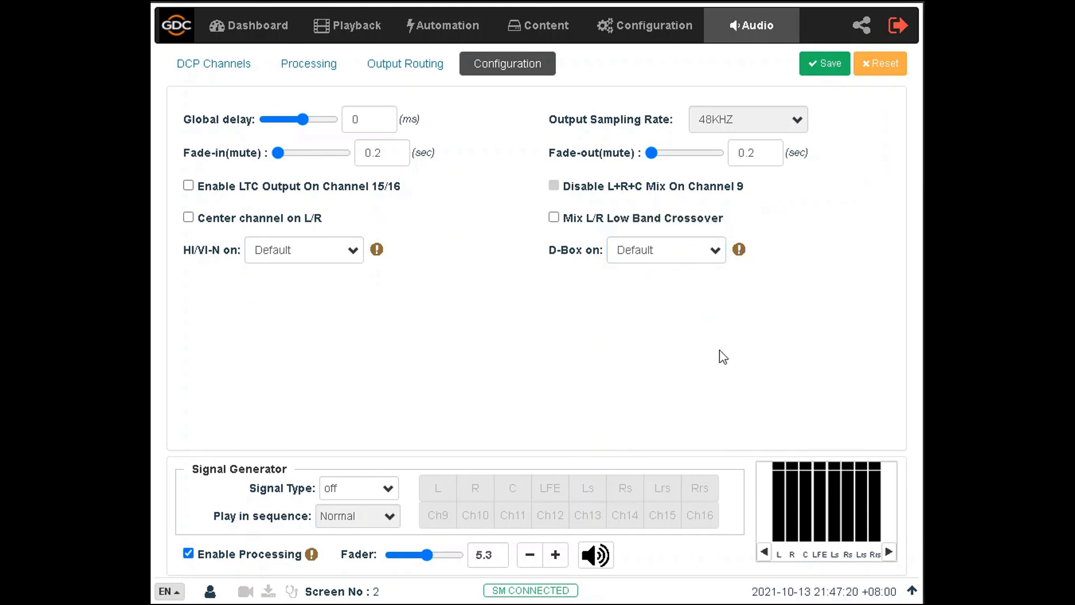
mouse_move(380, 258)
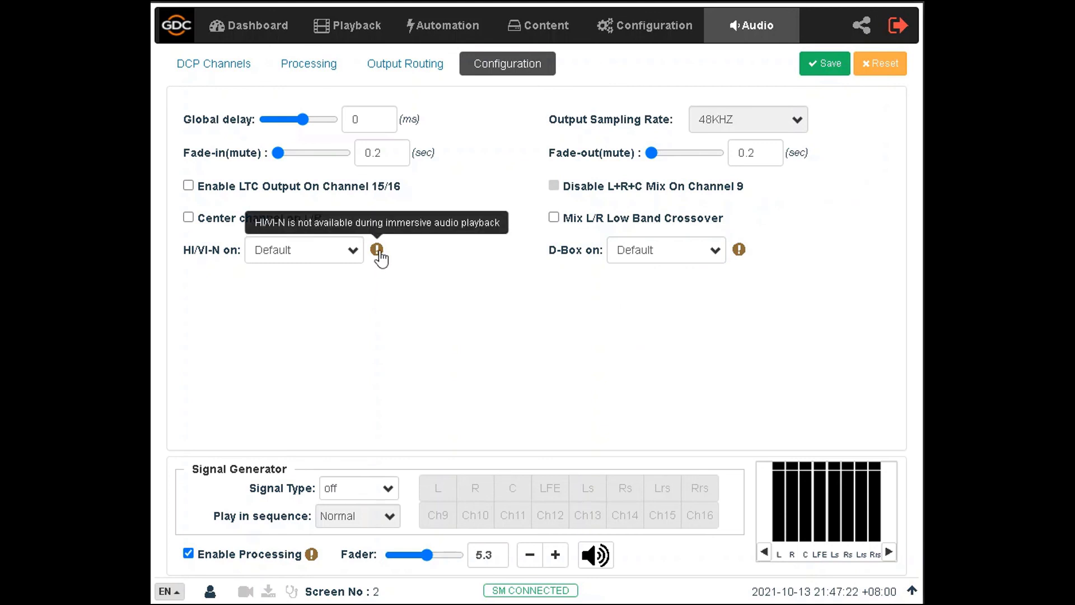